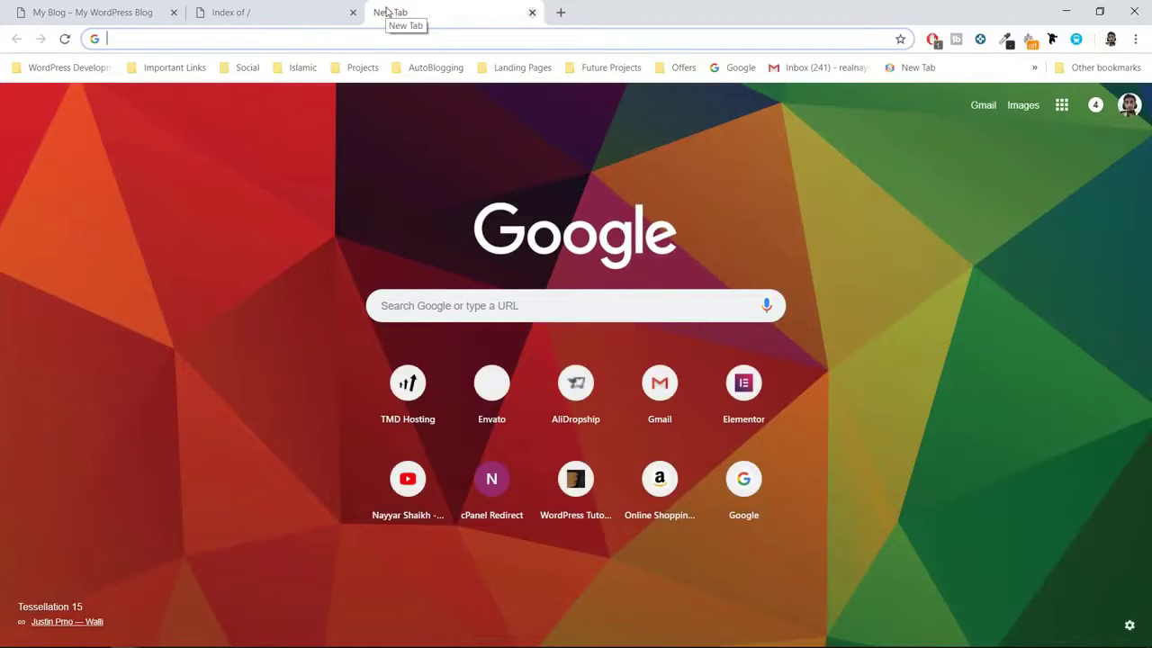
Load the suggested cPanel login address and log in to the hosting account.
type("n")
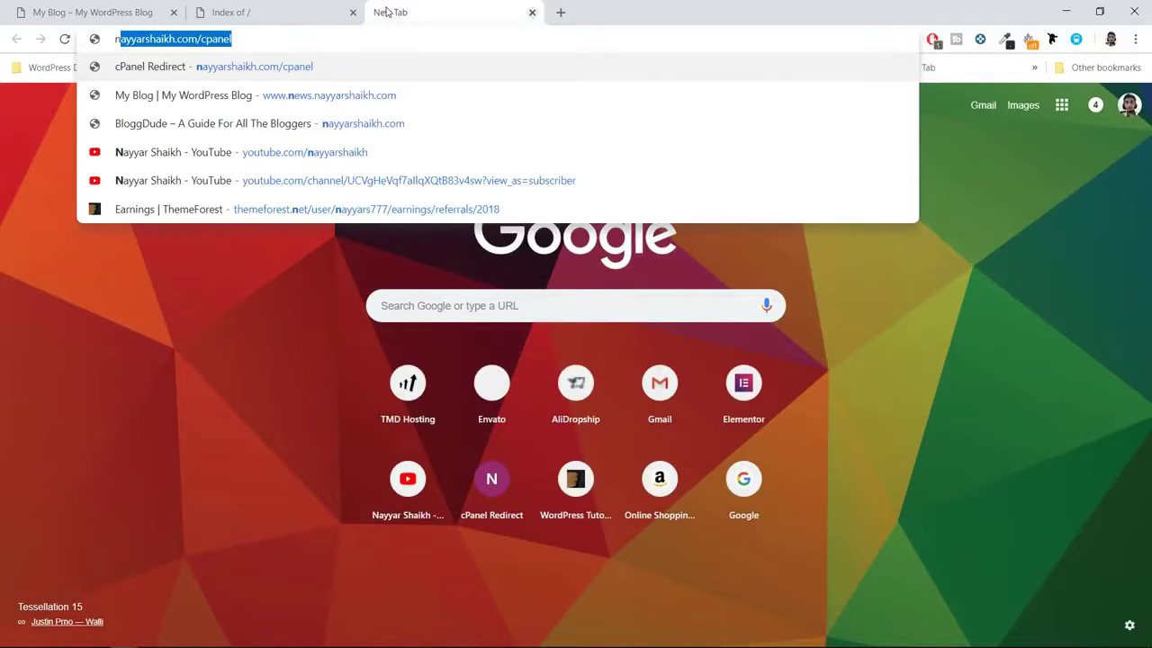
key("End")
key("Return")
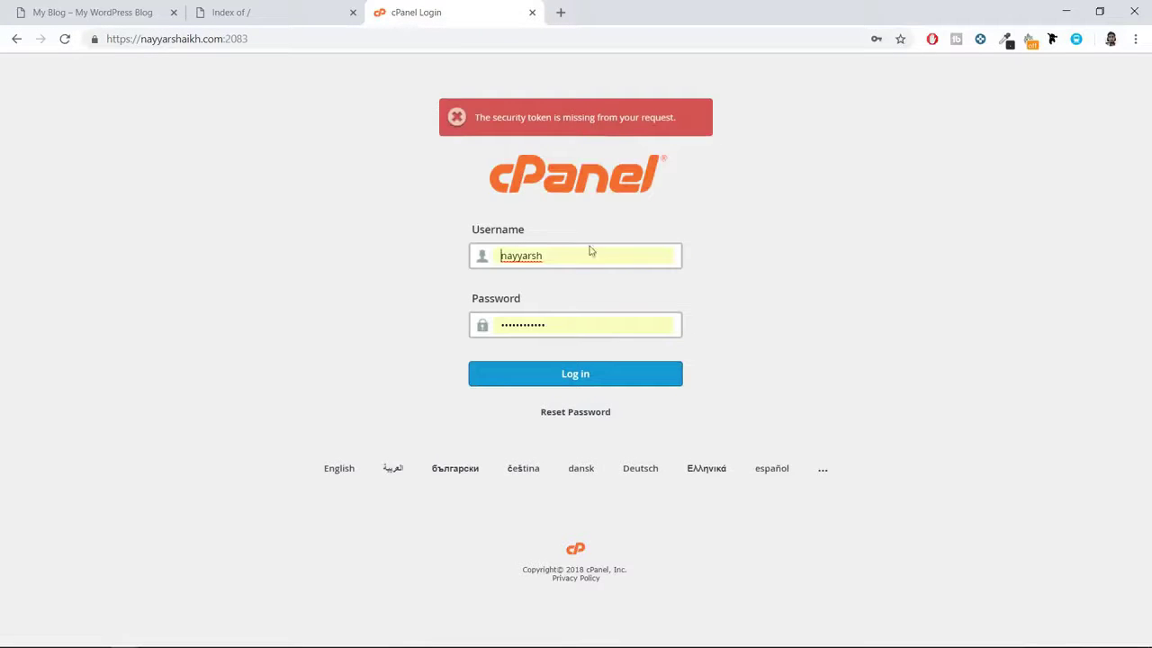
left_click(560, 382)
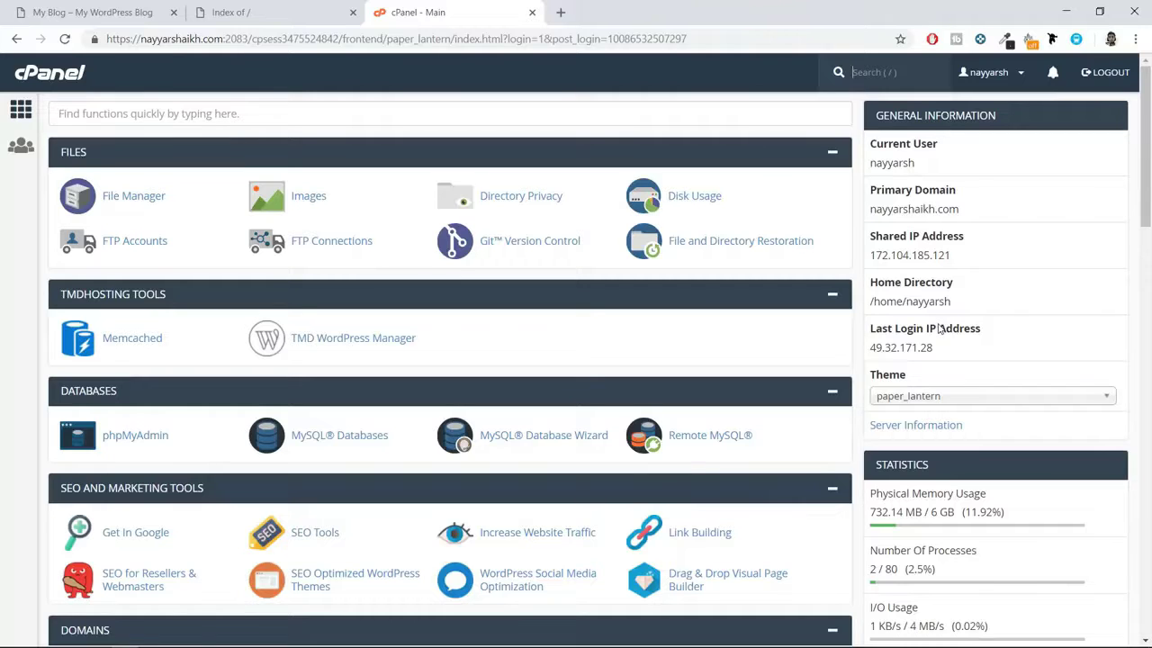
Reload the dropshipme WordPress storefront and scroll through its shop.
left_click(85, 11)
left_click(66, 37)
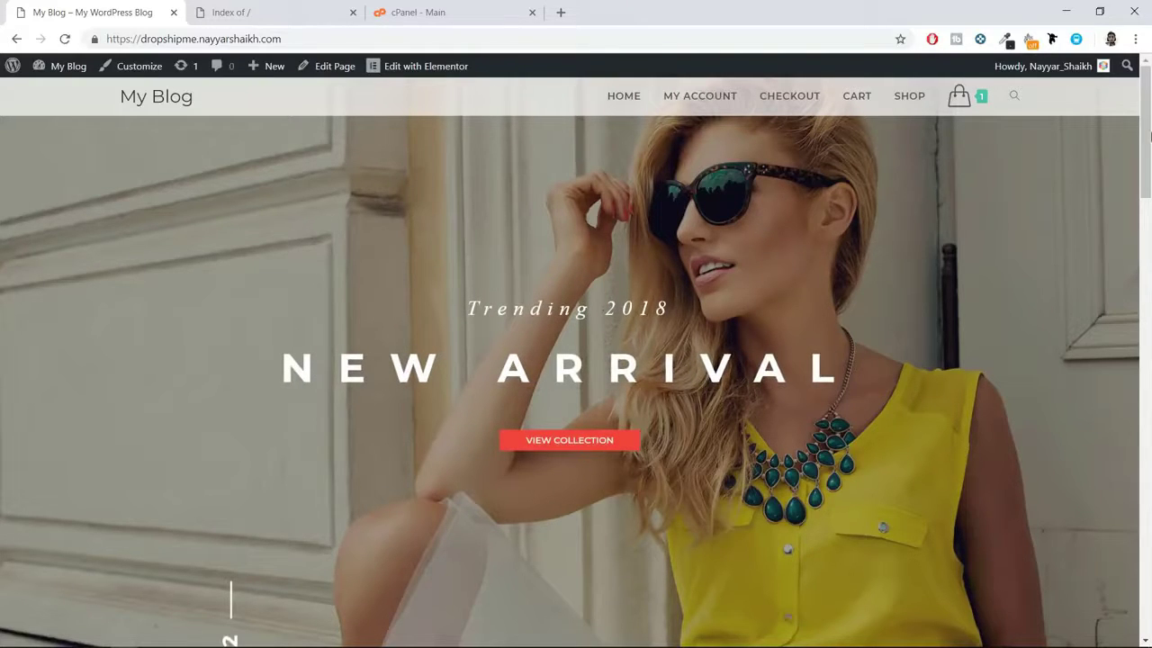
left_click_drag(1149, 134, 1147, 369)
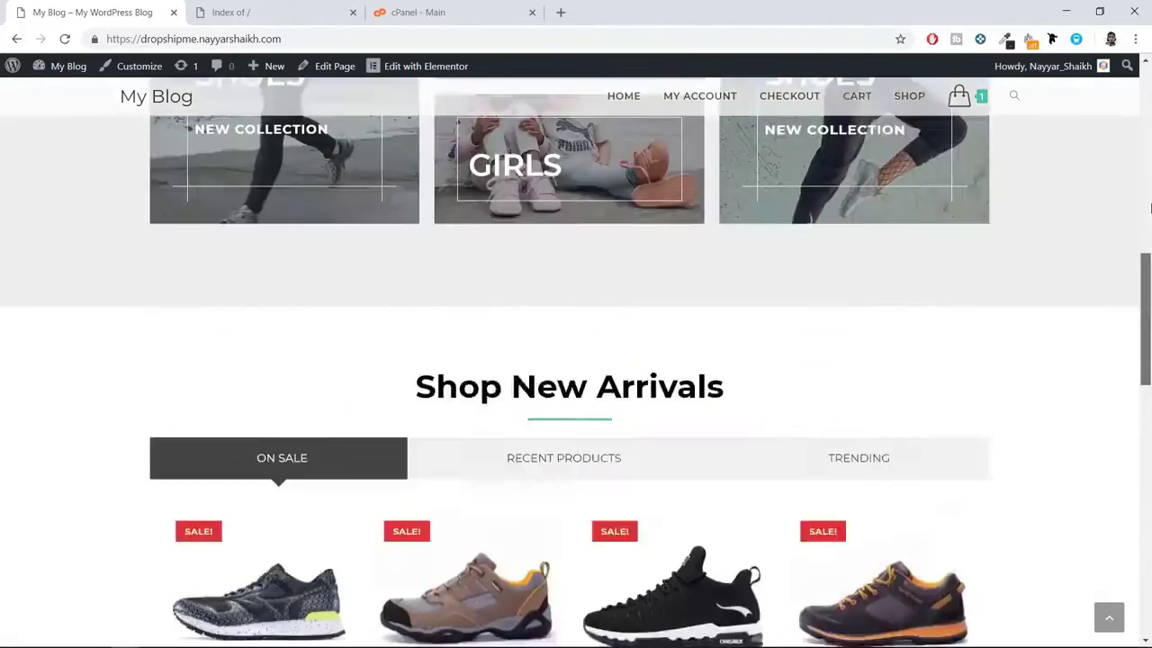
left_click_drag(1149, 209, 1149, 72)
Reload the test subdomain's Index of / page to confirm it is still empty.
left_click(257, 9)
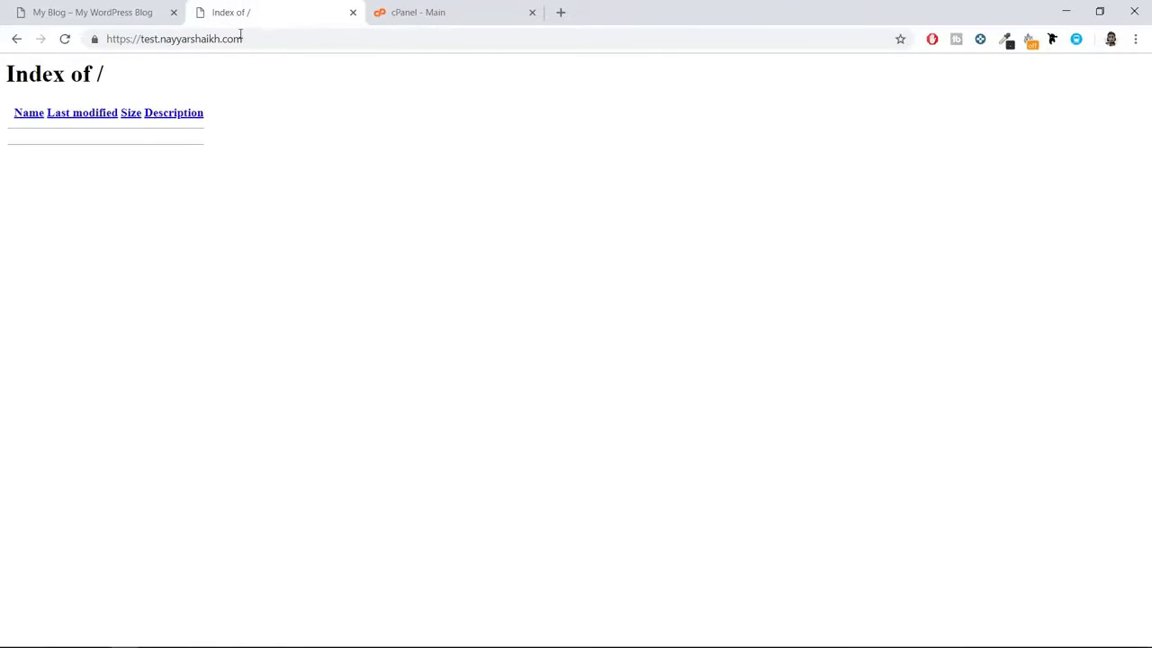
left_click(272, 39)
left_click(137, 58)
left_click(65, 39)
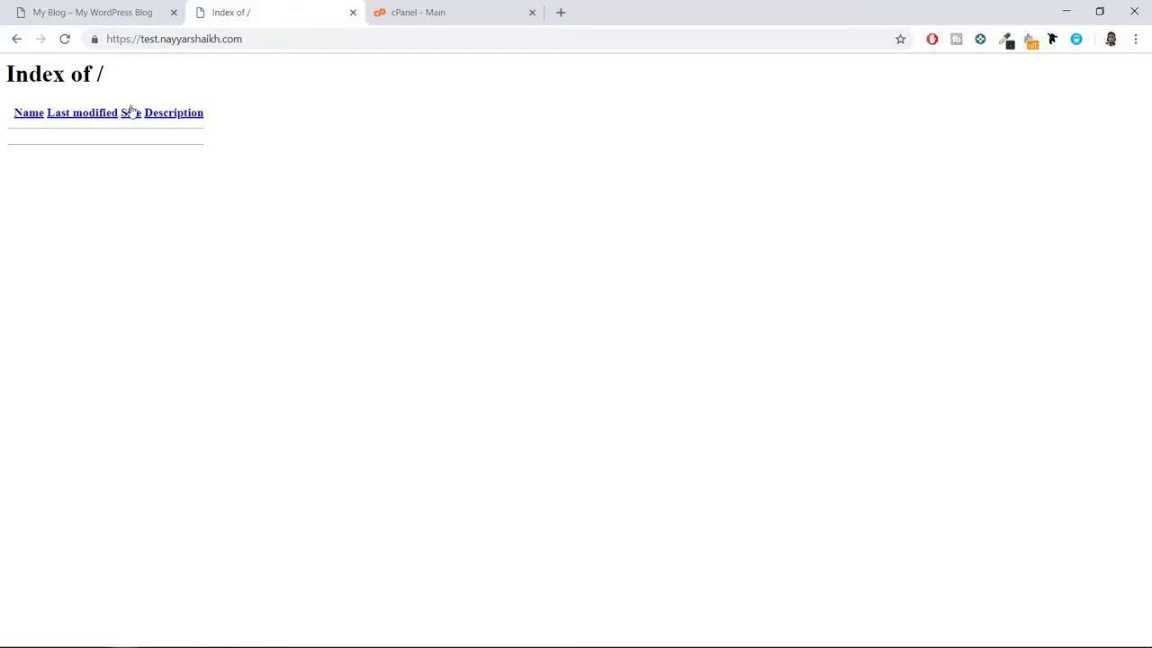
left_click(64, 39)
Return to the dropshipme storefront homepage with one item in the cart.
left_click(110, 9)
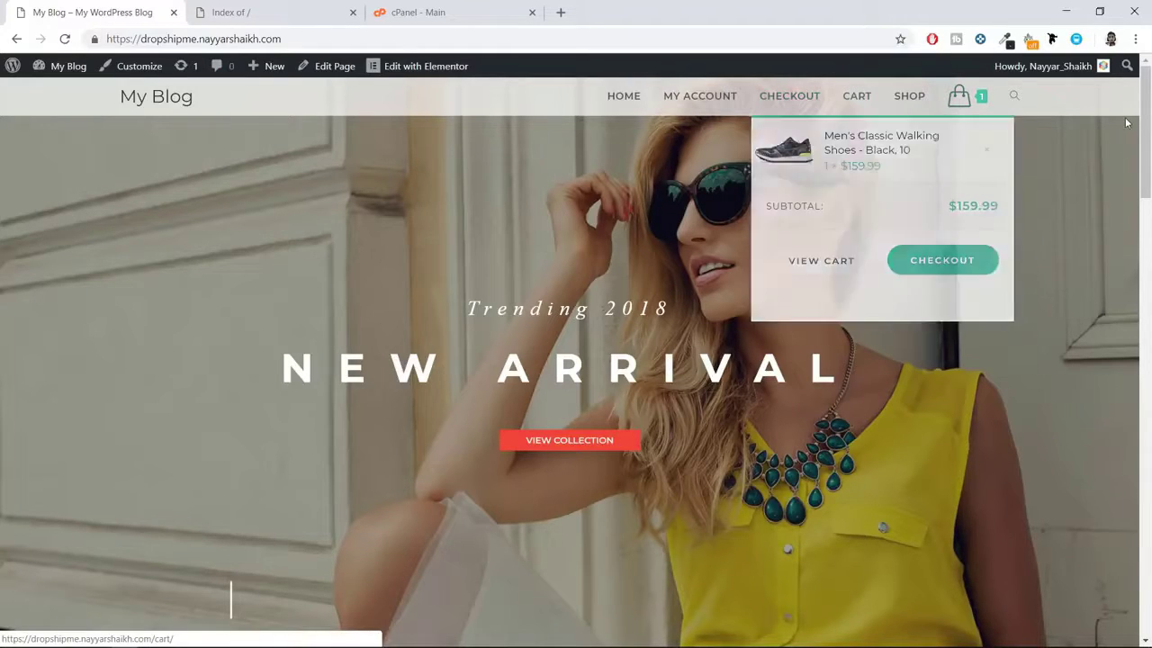
scroll(900, 270, "down", 10)
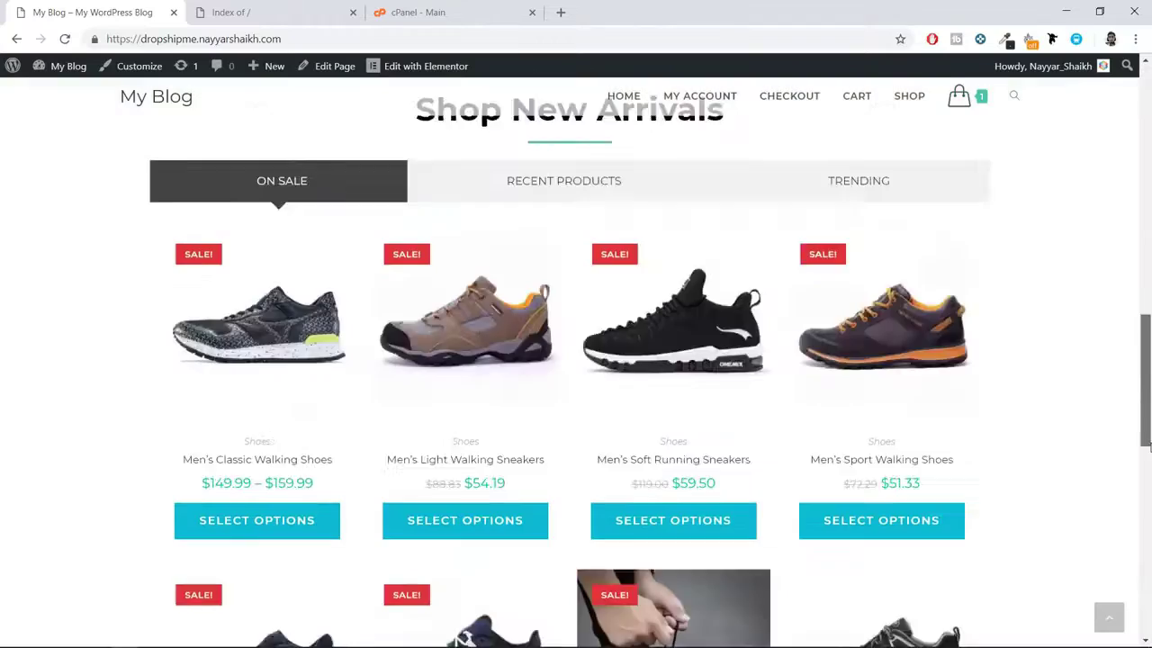
scroll(900, 270, "up", 4)
scroll(1139, 226, "up", 8)
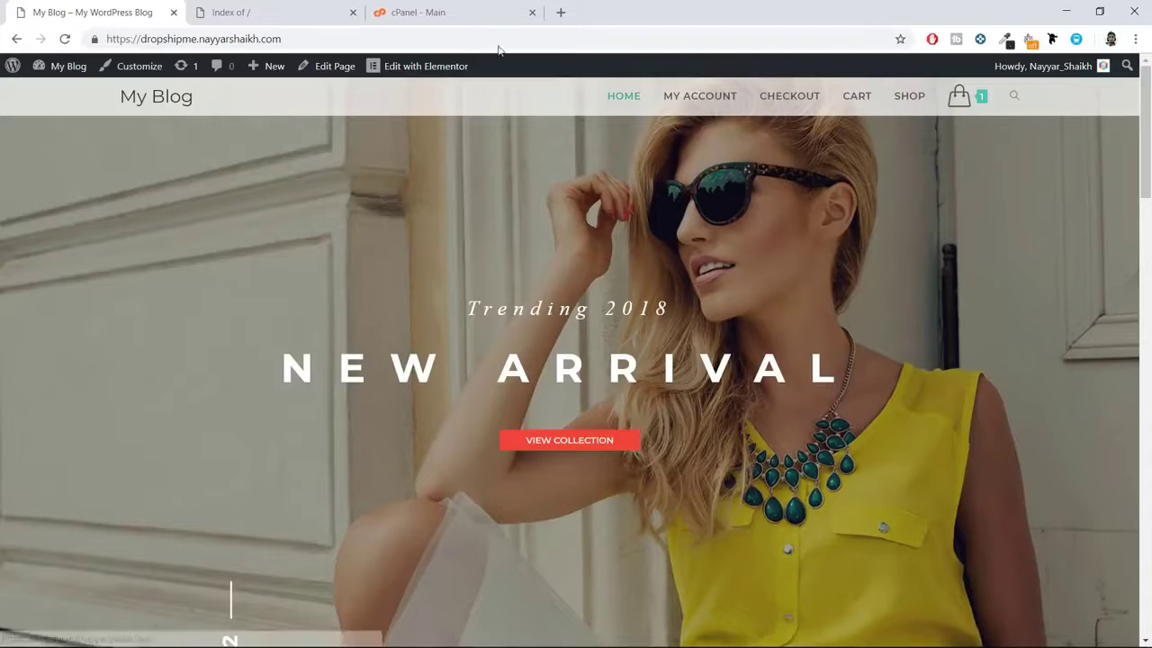
Bring the Softaculous Apps Installer's WordPress script into view on the cPanel dashboard.
left_click(418, 8)
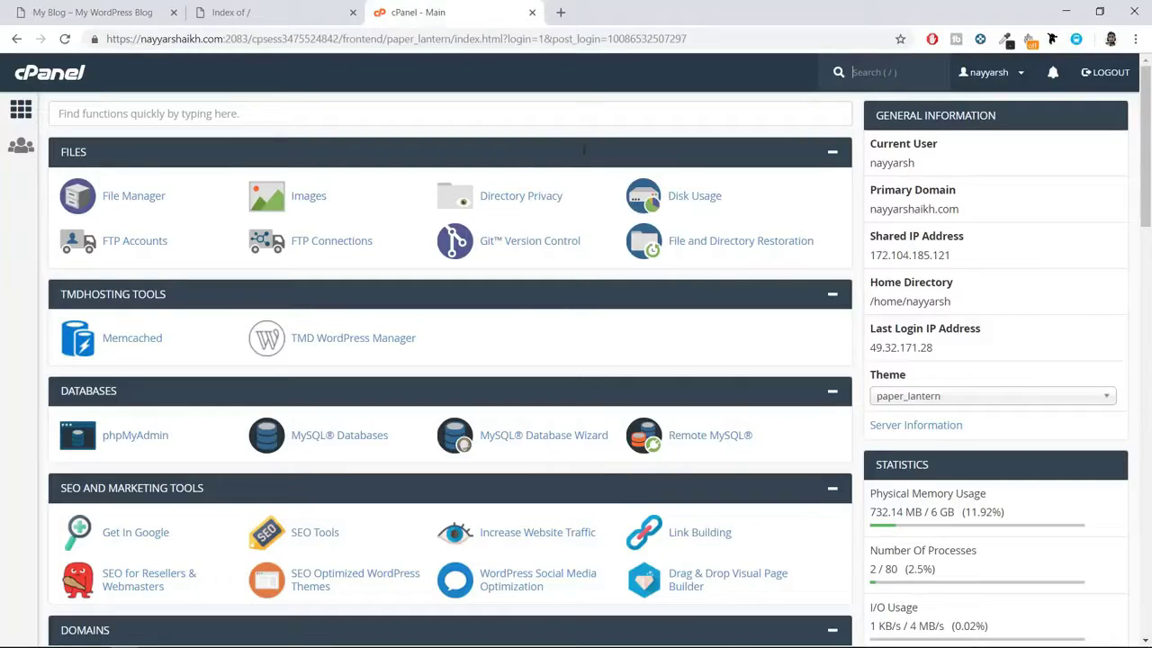
scroll(1149, 160, "down", 3)
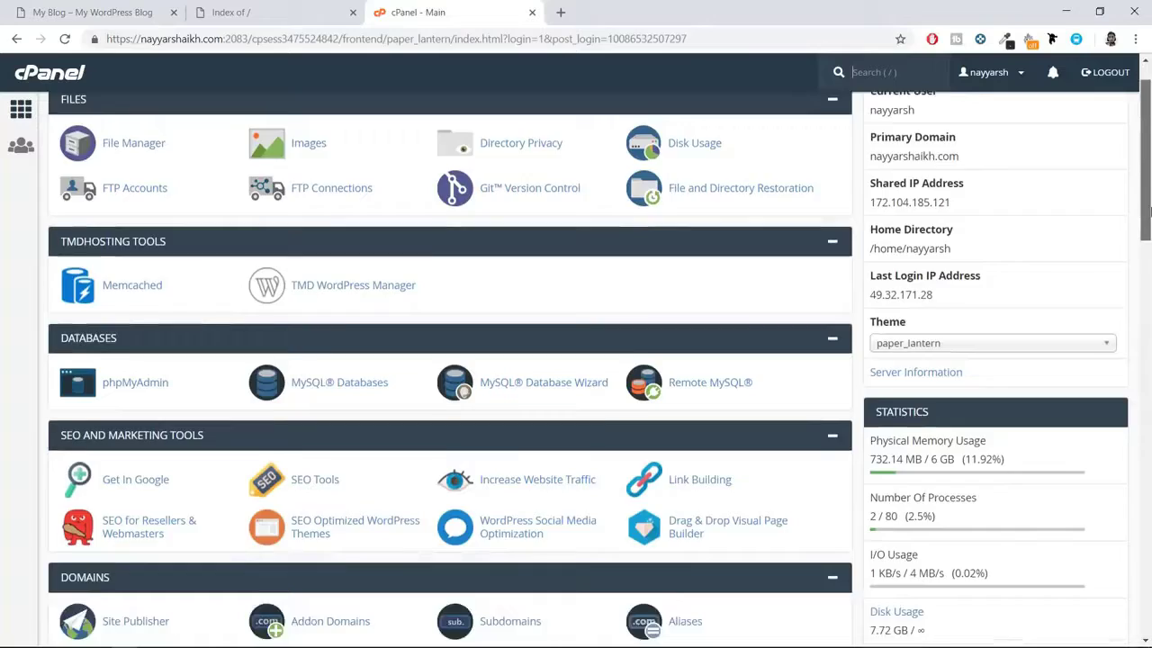
scroll(654, 241, "up", 3)
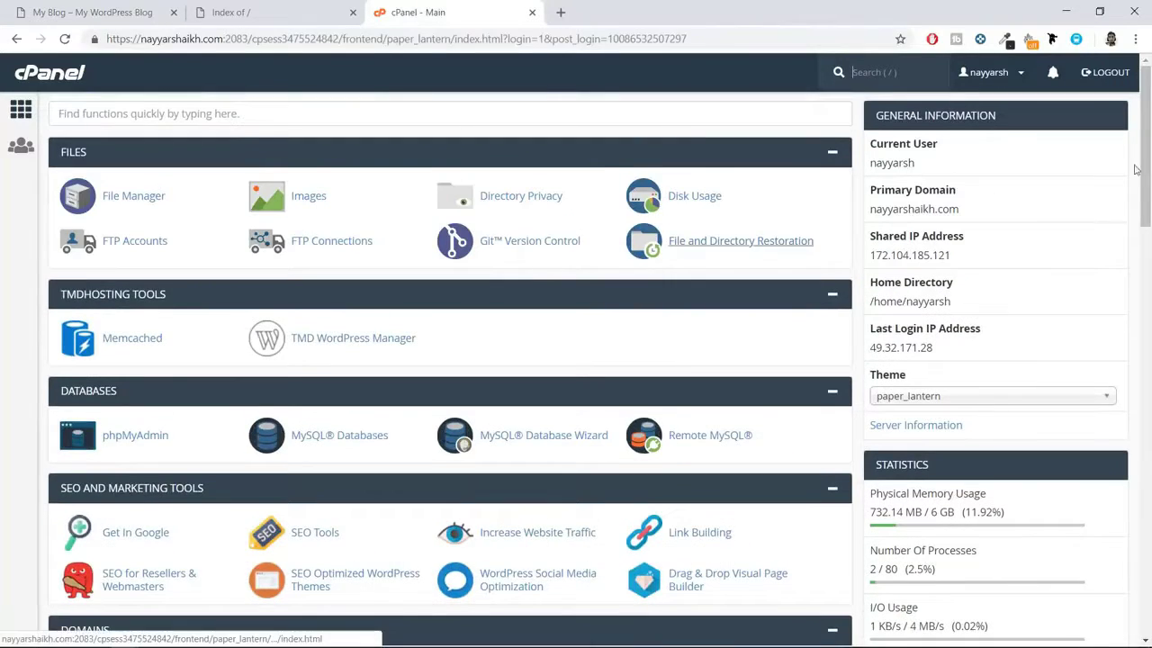
scroll(668, 243, "down", 15)
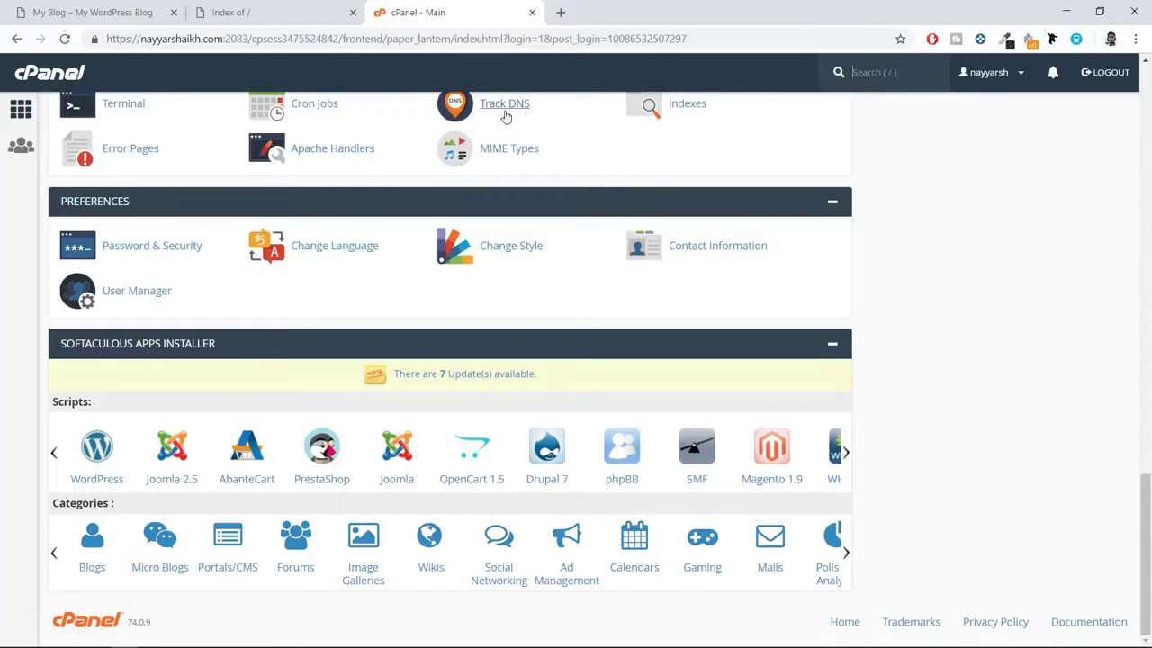
Compare the dropshipme source address with the test subdomain address.
left_click(97, 11)
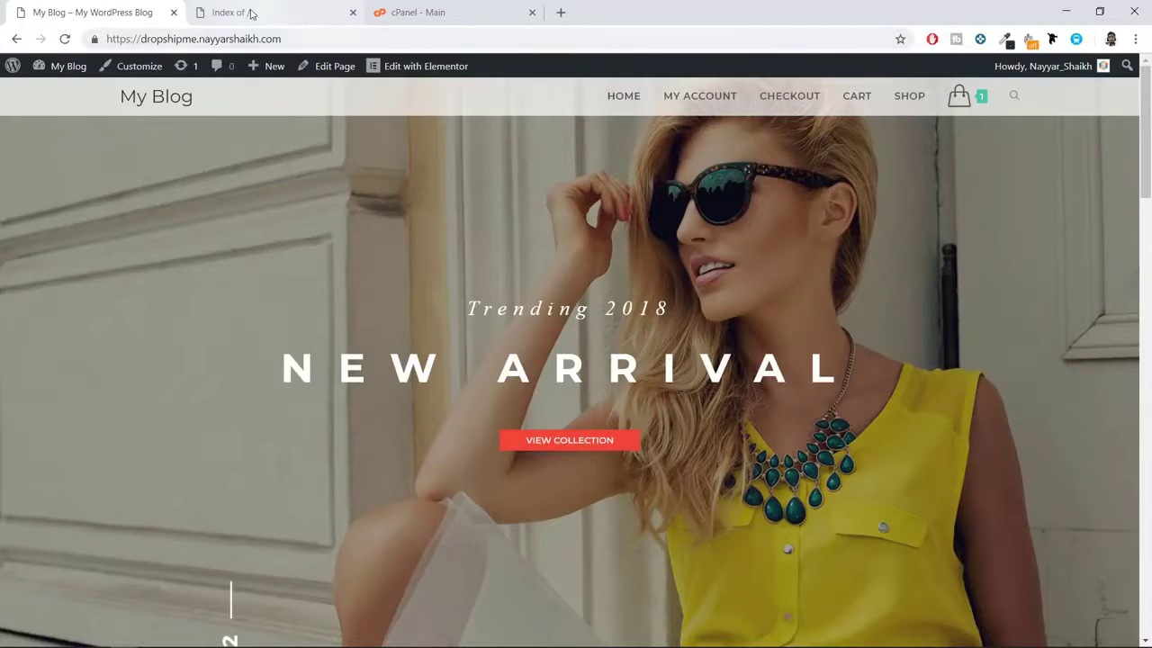
left_click(252, 13)
left_click(111, 10)
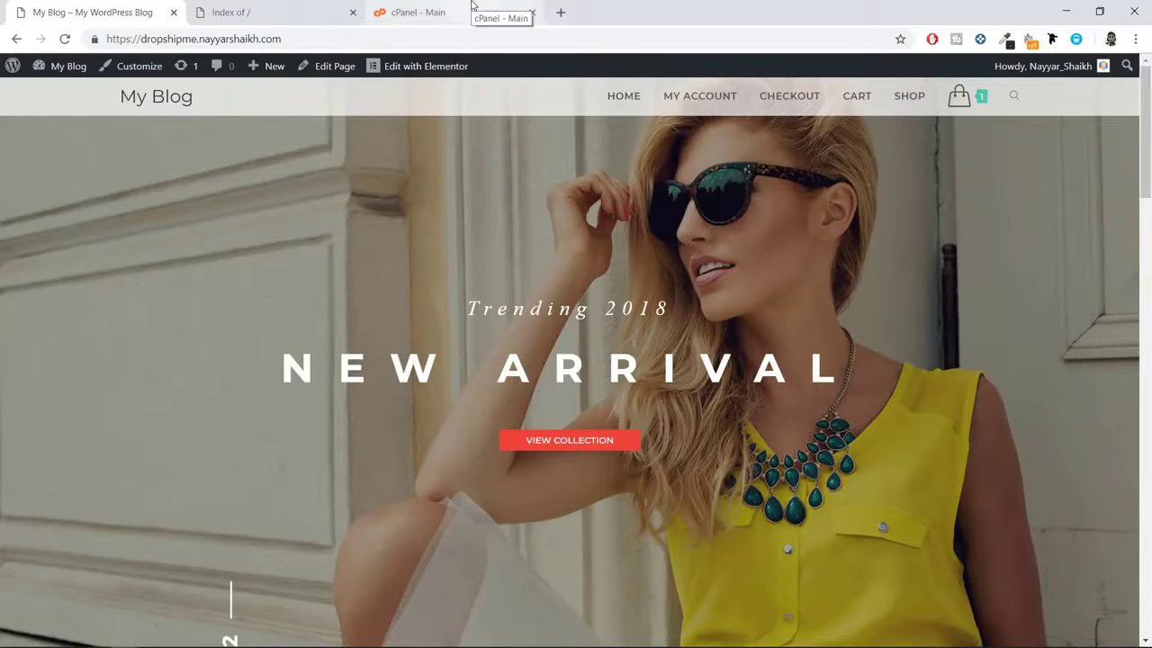
left_click_drag(281, 39, 137, 38)
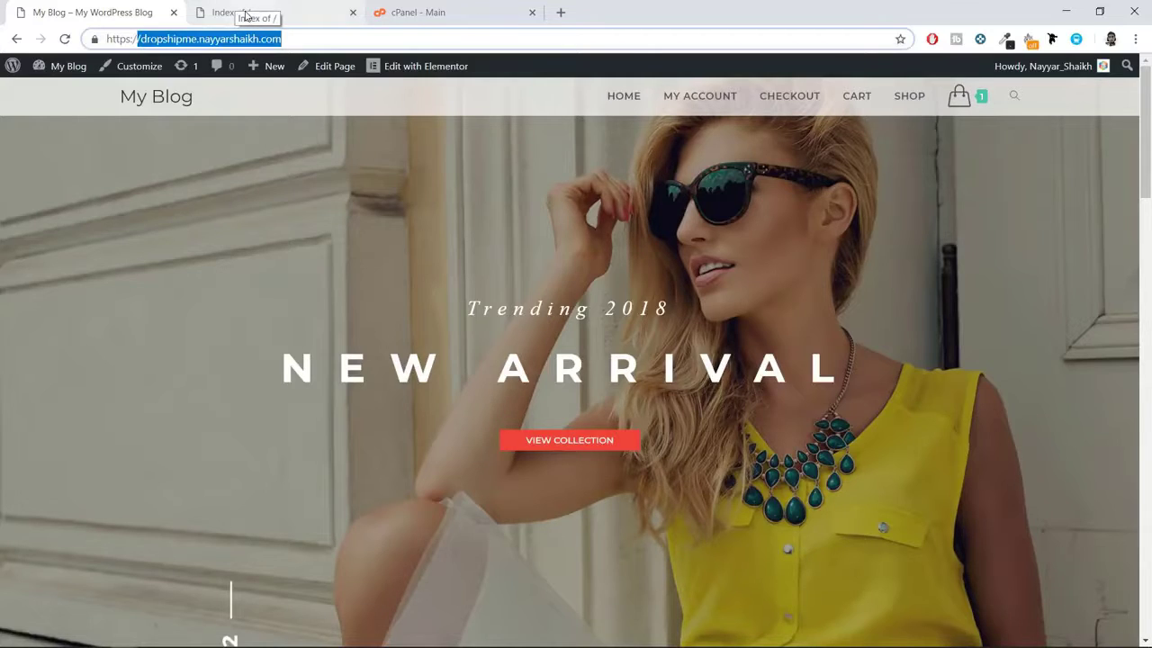
left_click(238, 9)
left_click_drag(270, 38, 132, 39)
left_click(267, 39)
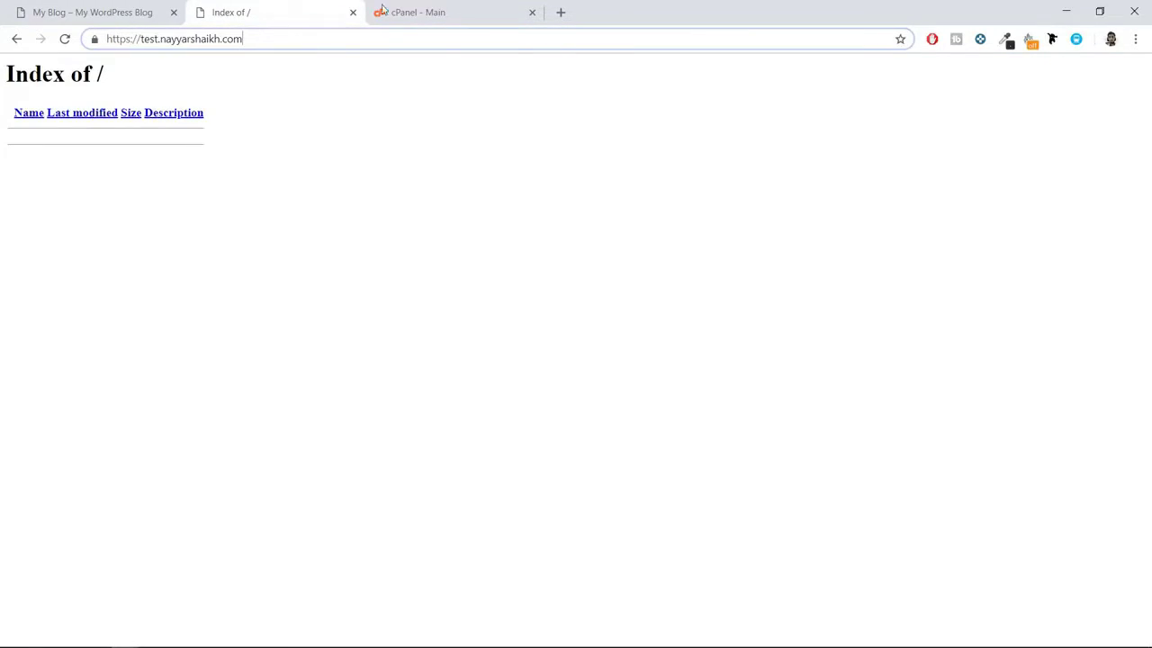
Go back to the Softaculous installer section of the cPanel dashboard.
left_click(414, 12)
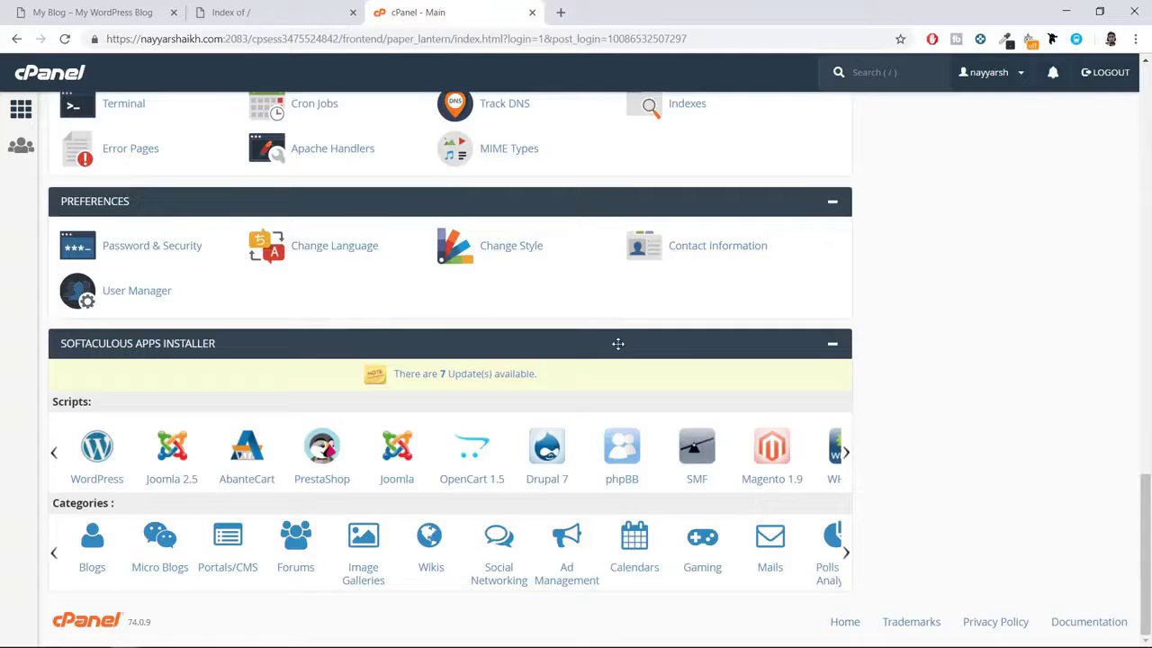
scroll(619, 350, "up", 4)
scroll(618, 351, "up", 8)
scroll(618, 355, "down", 12)
Search YouTube for 'nayyar shaikh website transfer', then return to the cPanel dashboard.
left_click(561, 13)
type("y")
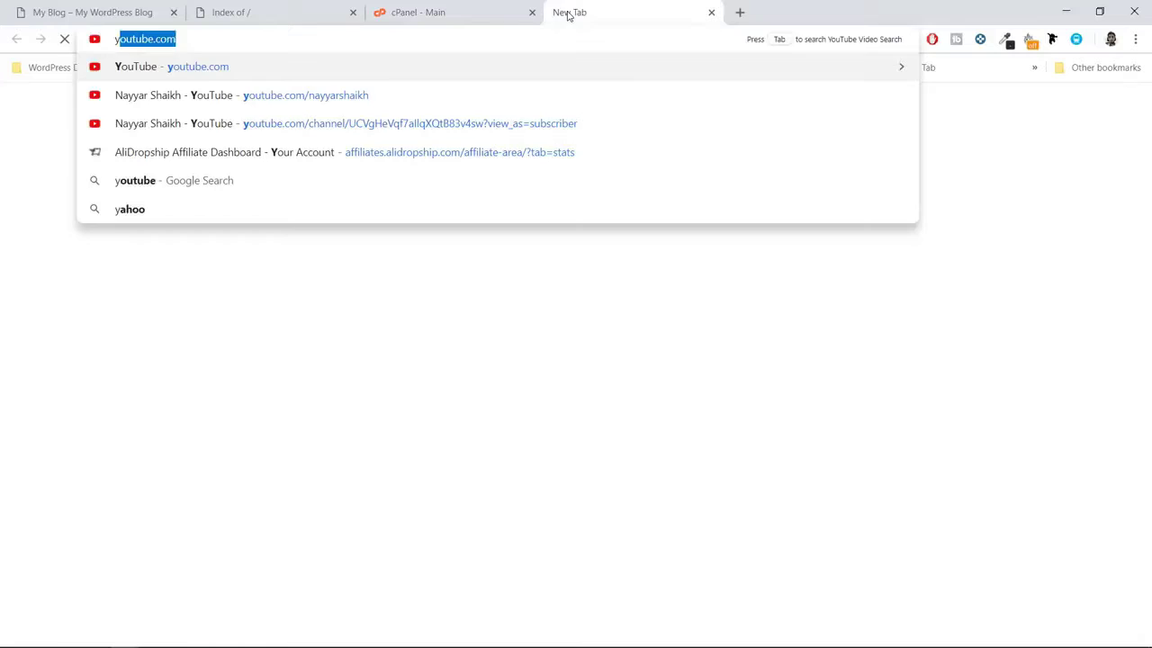
key("Return")
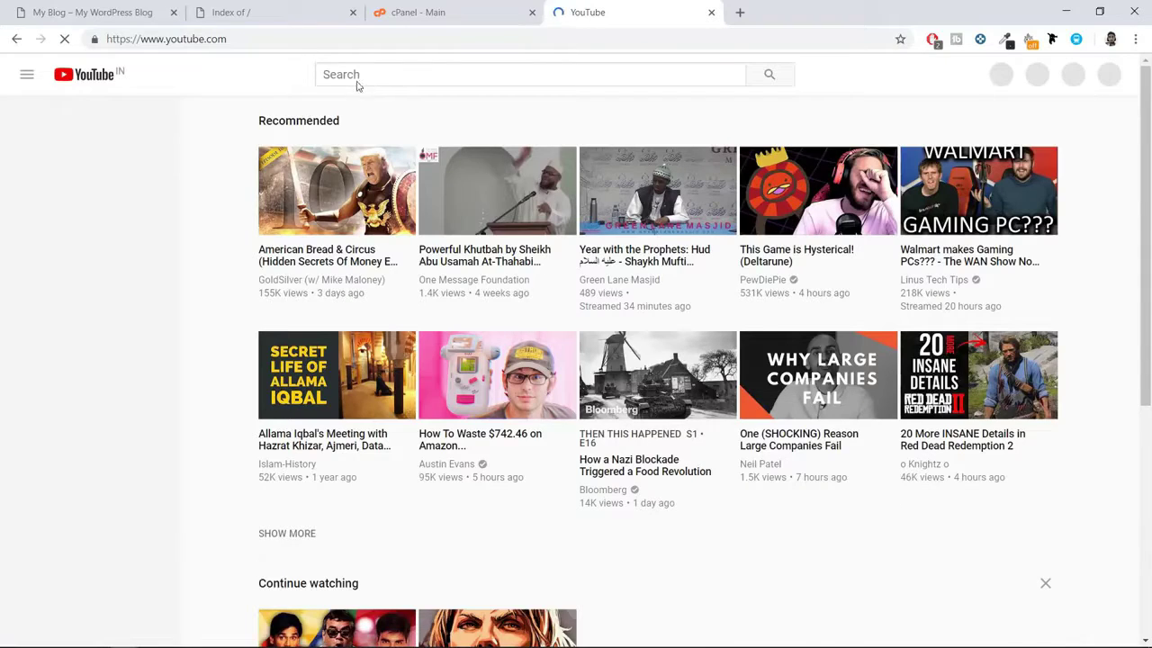
left_click(369, 75)
type("nayya")
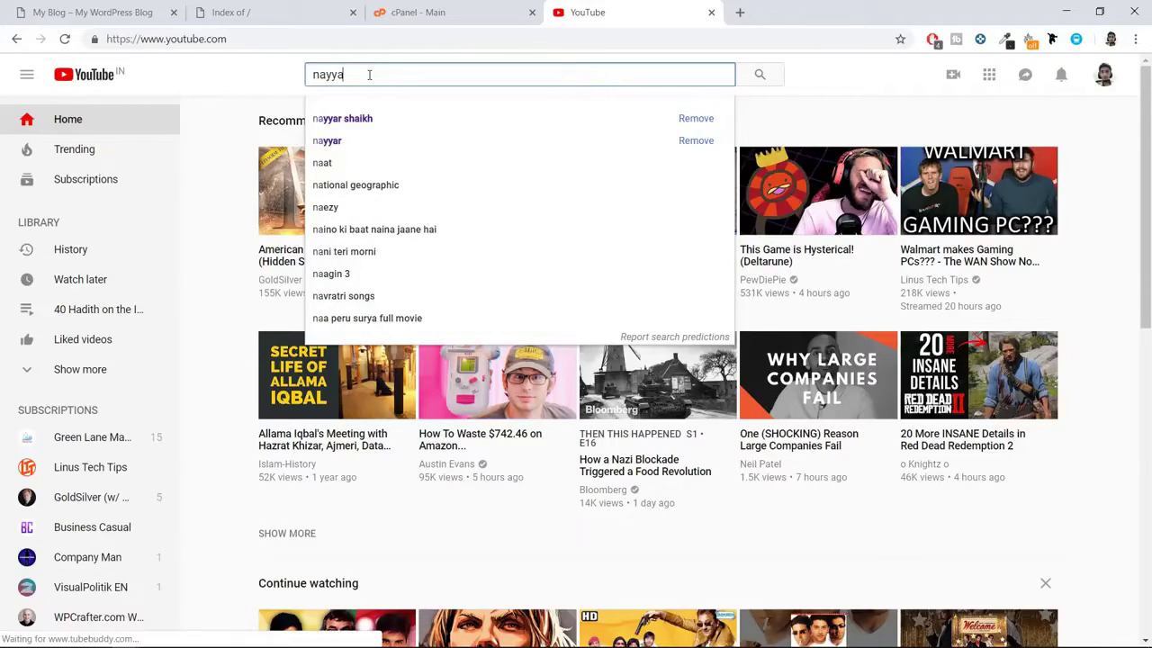
type("r shaikh web")
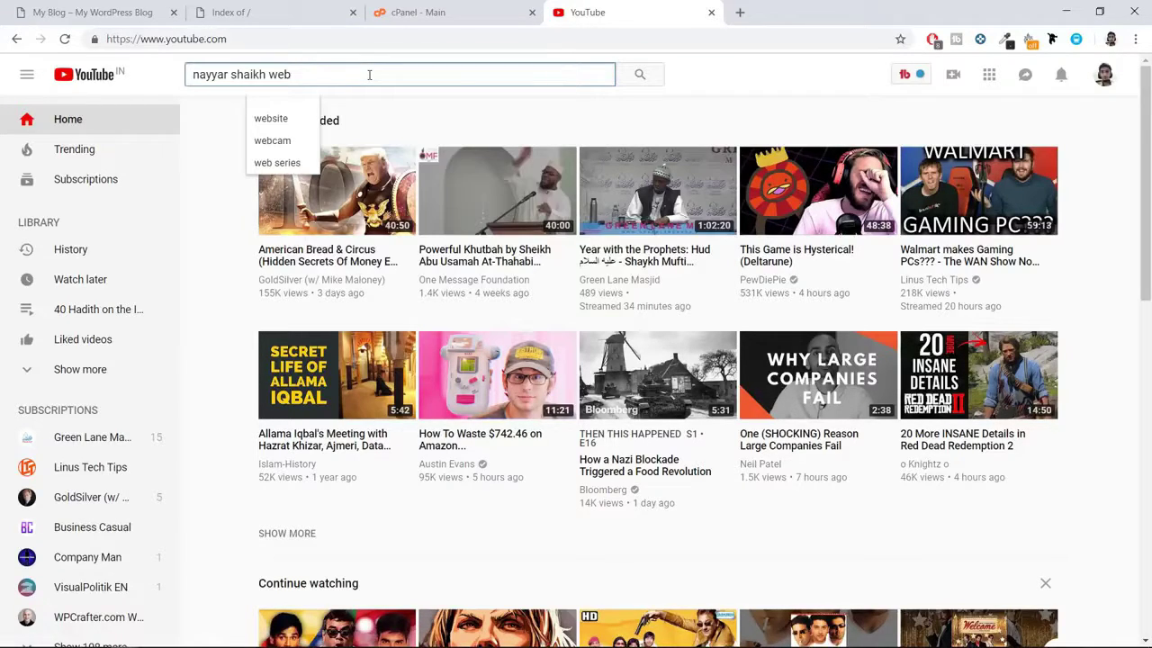
type("site")
type(" t")
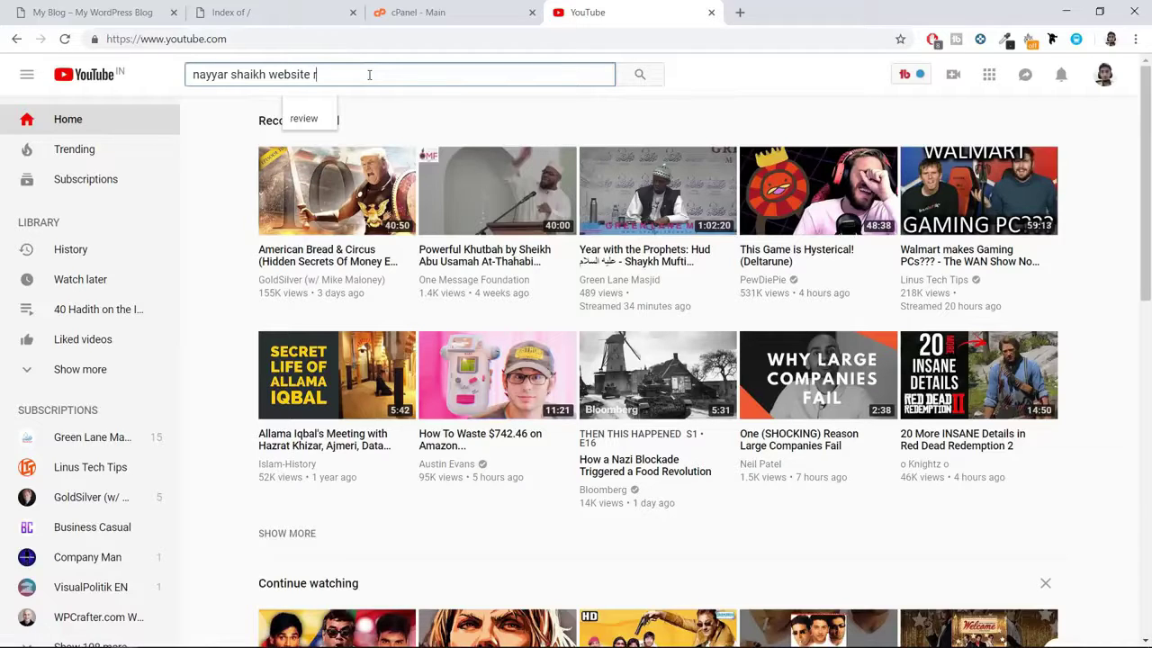
type("ransfer")
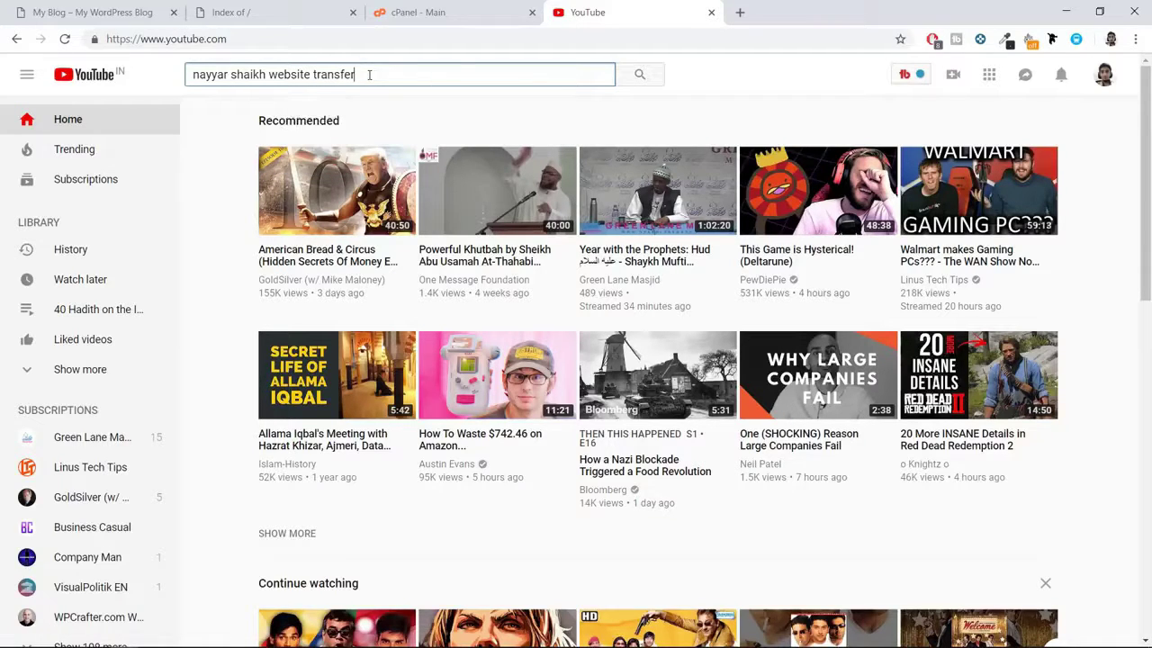
key("Return")
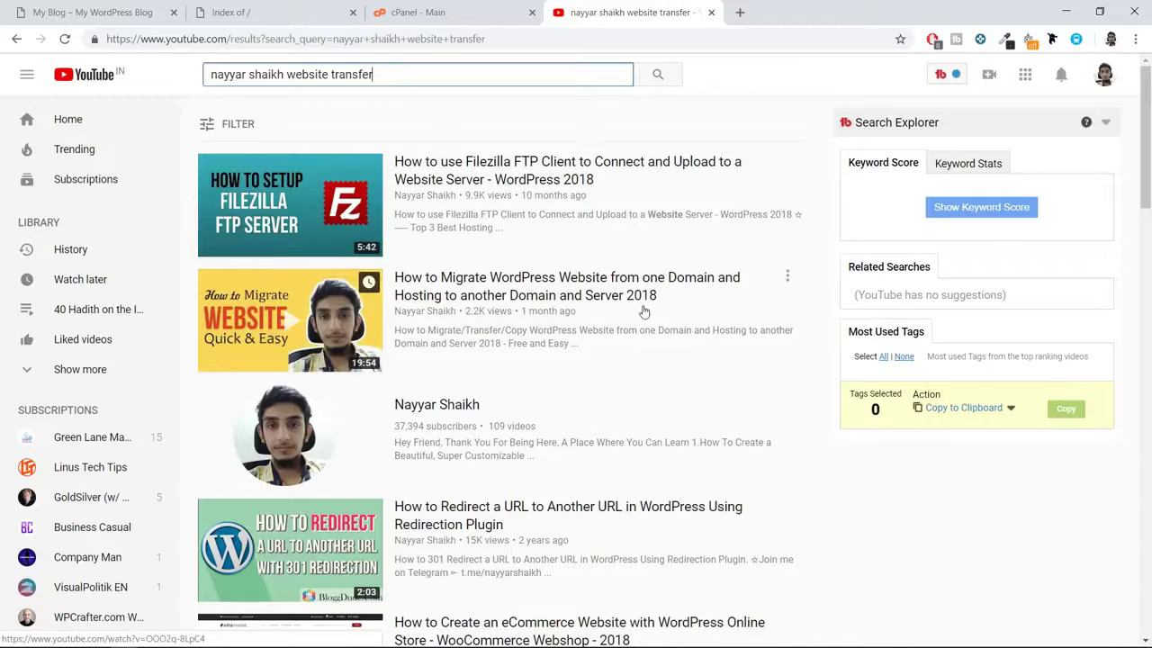
left_click(158, 13)
left_click(399, 11)
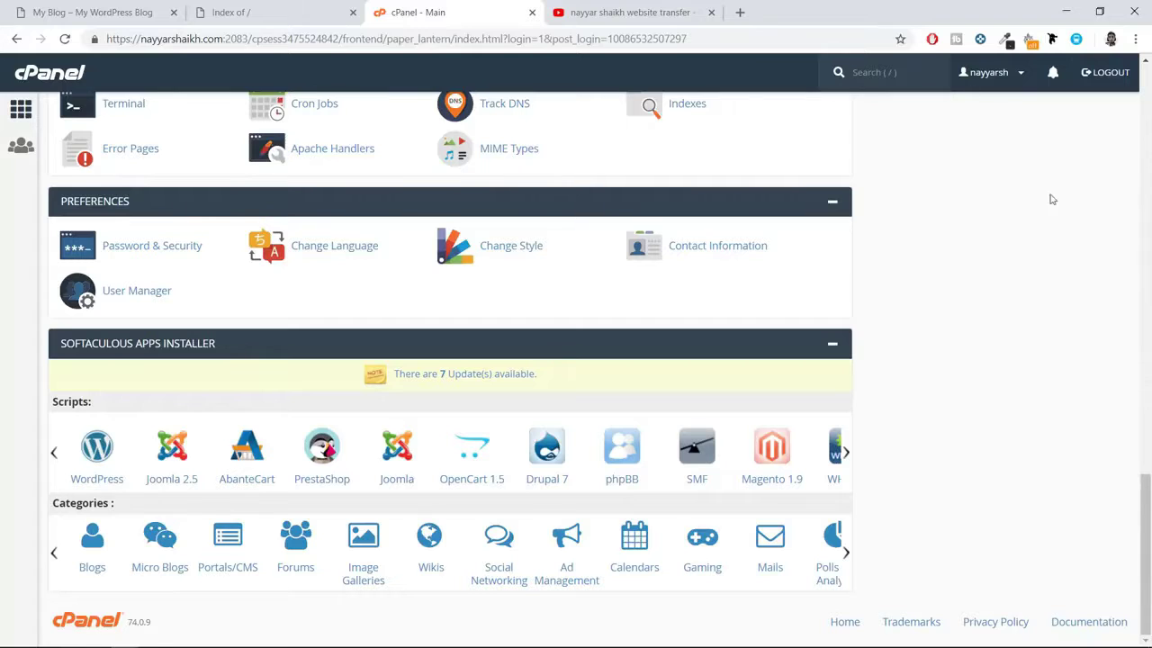
Open the WordPress page in cPanel's Softaculous installer.
left_click(666, 11)
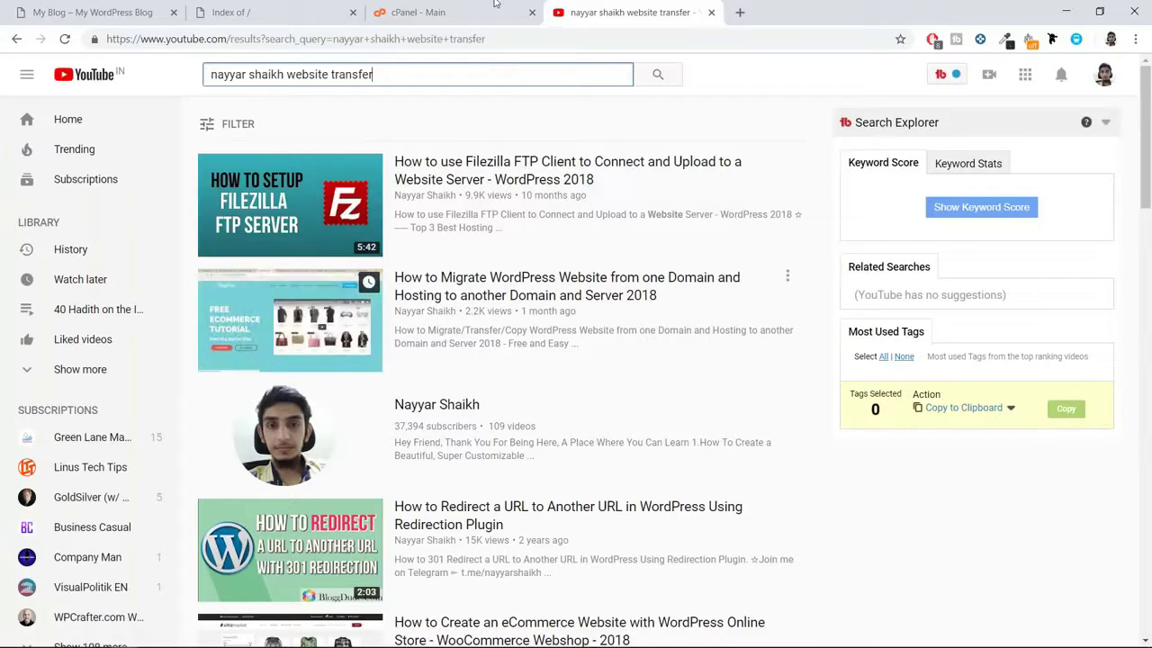
left_click(285, 6)
left_click(398, 6)
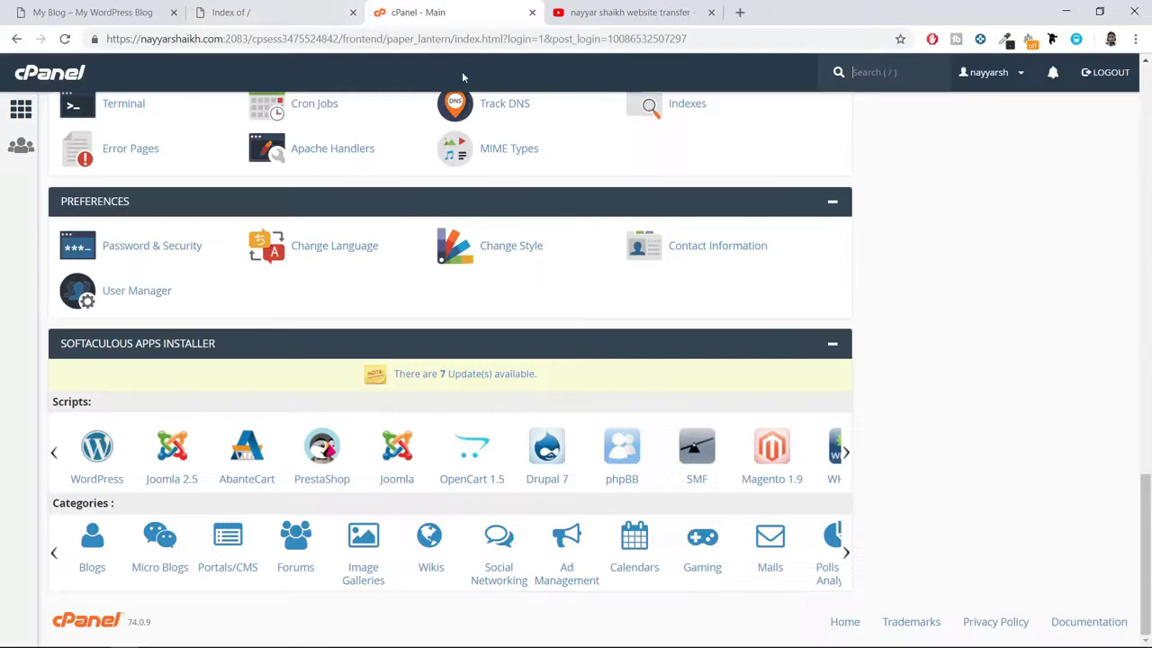
left_click(106, 479)
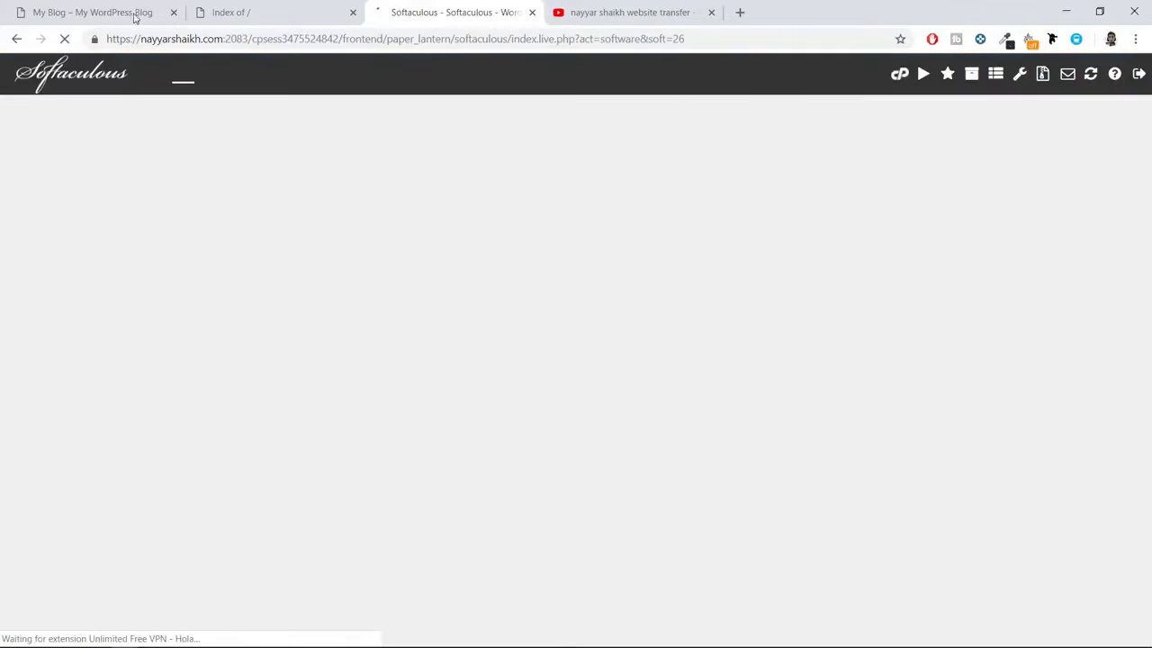
Locate the dropshipme.nayyarshaikh.com row under Current Installations.
left_click(90, 12)
left_click(205, 38)
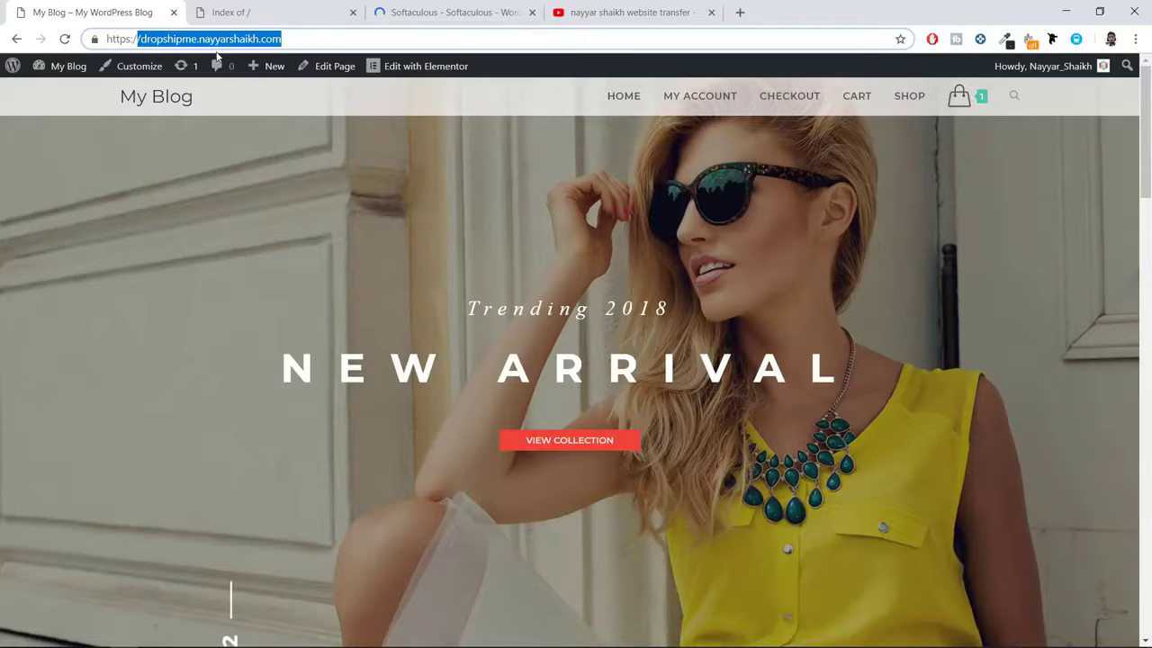
left_click(433, 14)
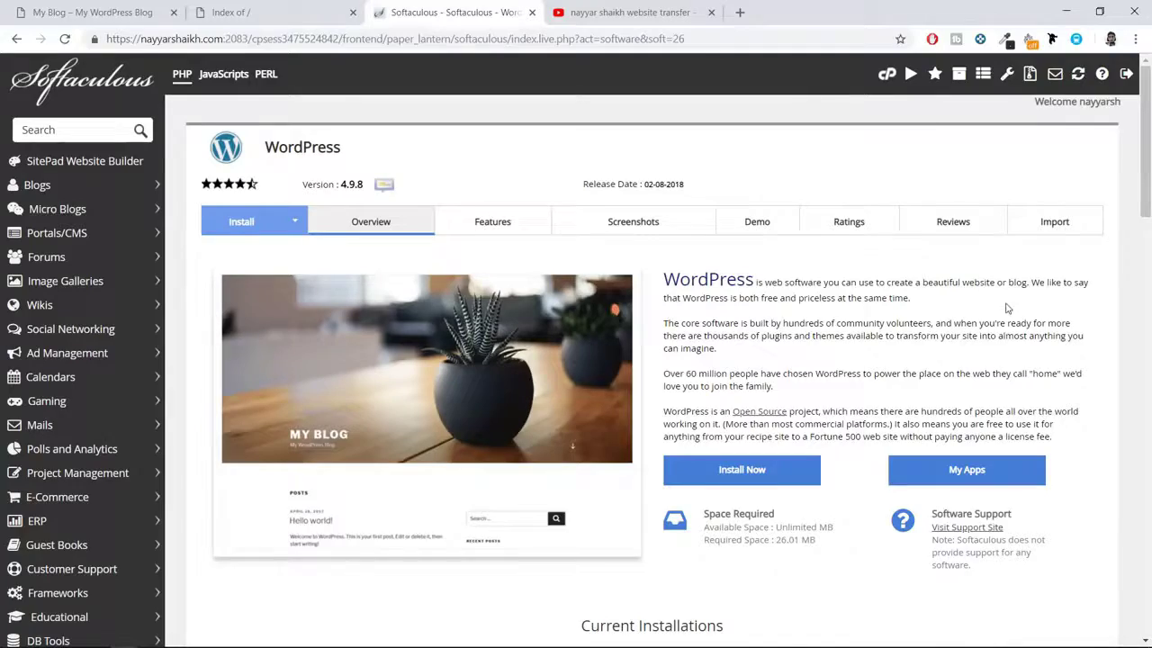
scroll(1007, 309, "down", 7)
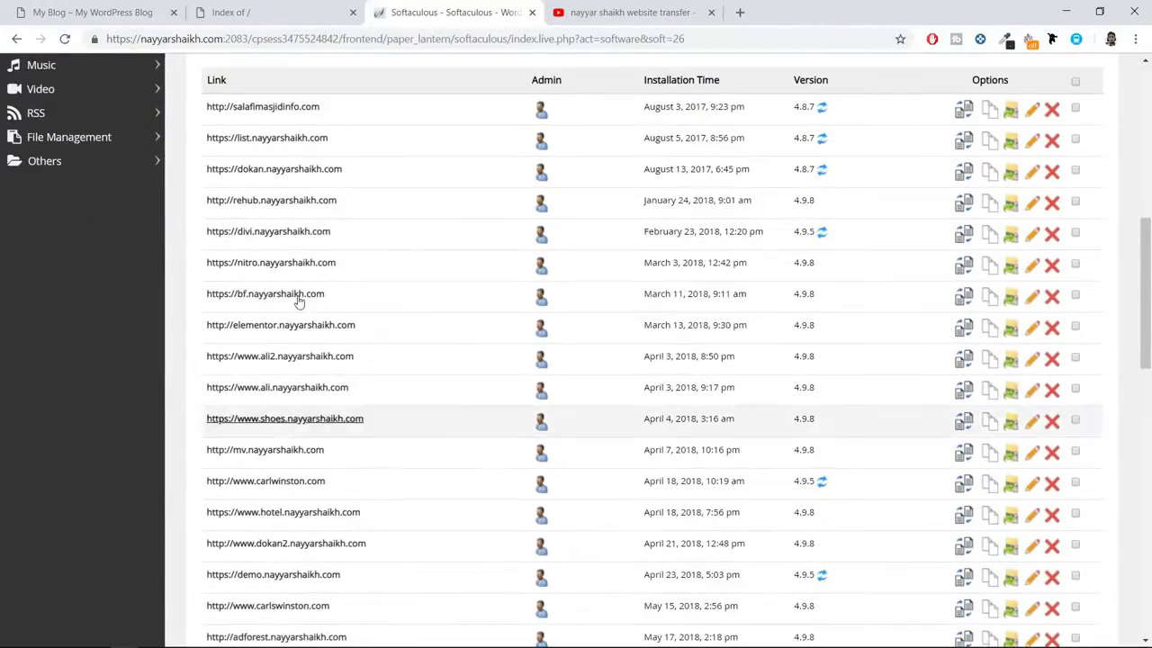
scroll(302, 311, "down", 4)
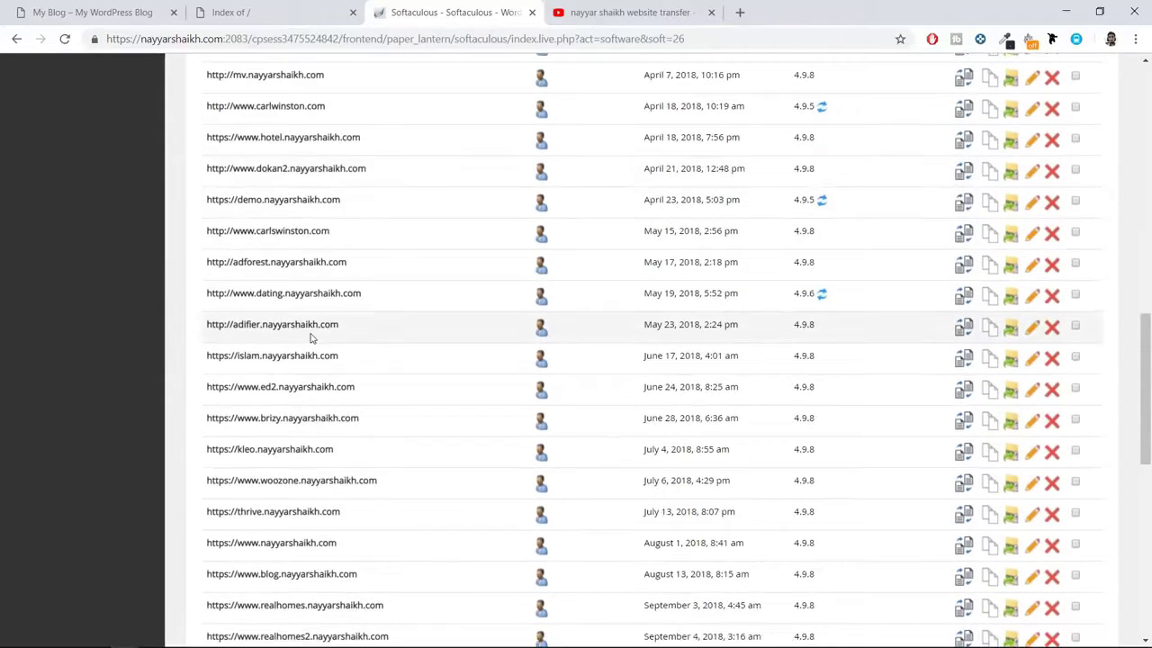
scroll(310, 337, "down", 6)
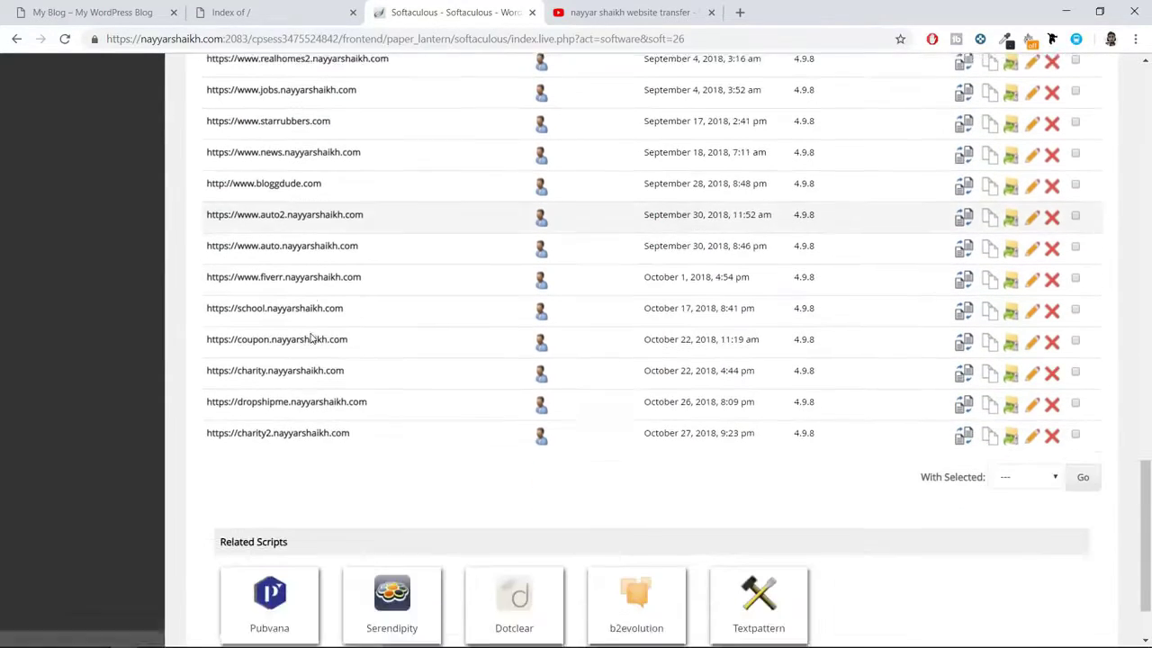
left_click_drag(387, 381, 205, 376)
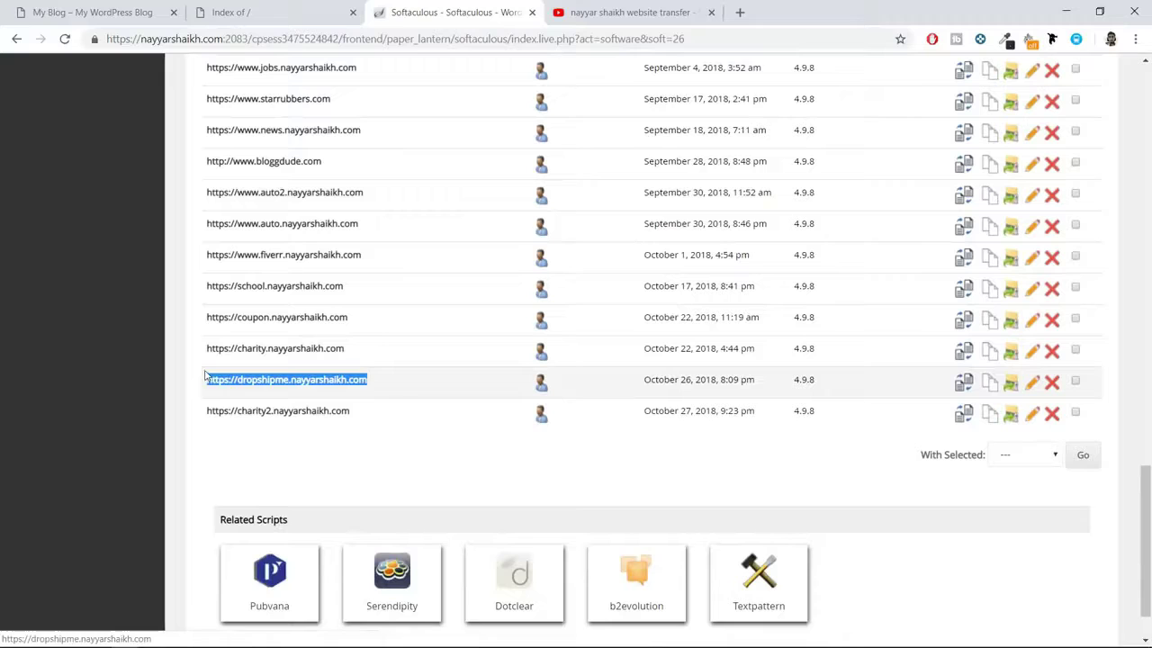
Choose test.nayyarshaikh.com as the clone's target domain.
left_click(360, 464)
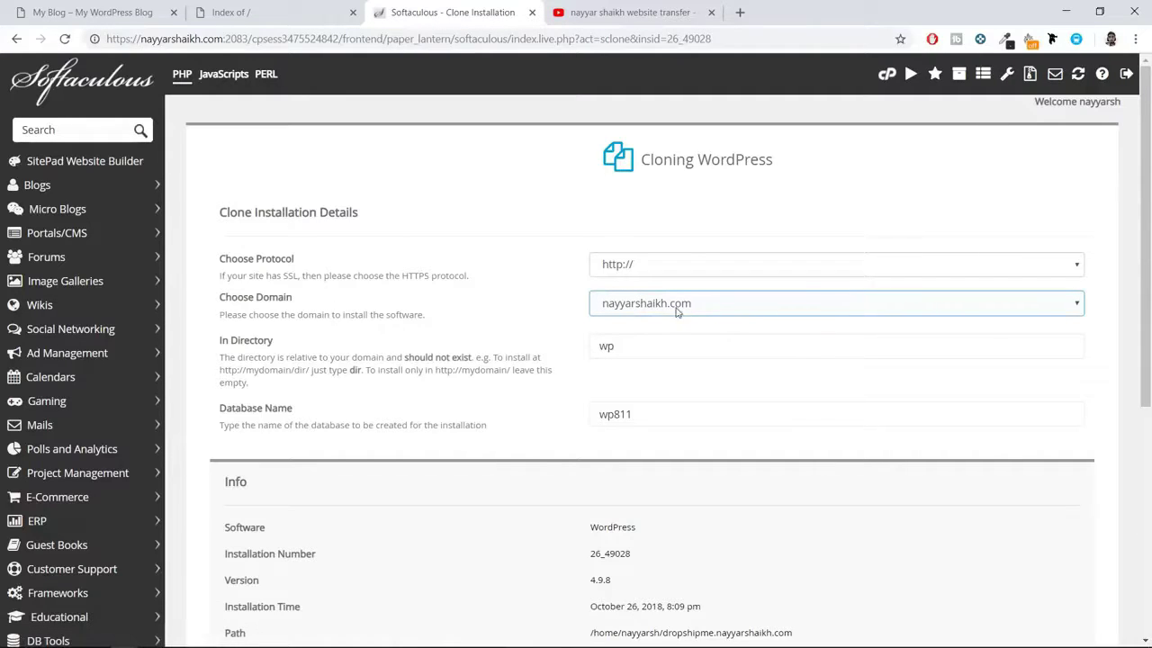
left_click(302, 9)
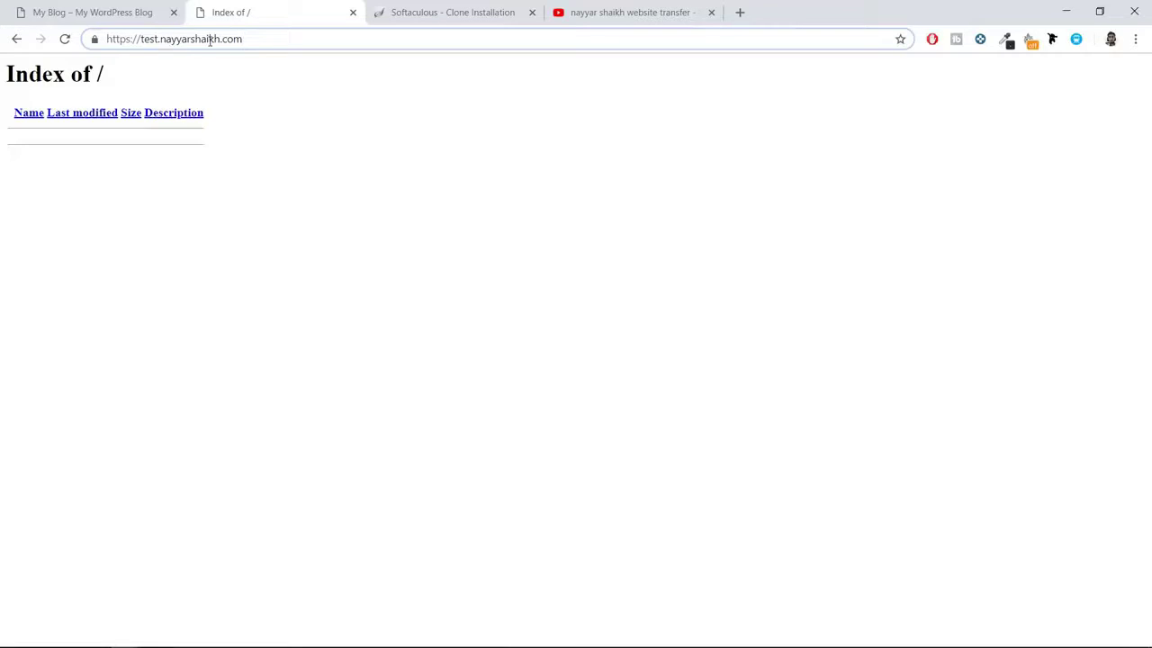
left_click(437, 11)
left_click(751, 305)
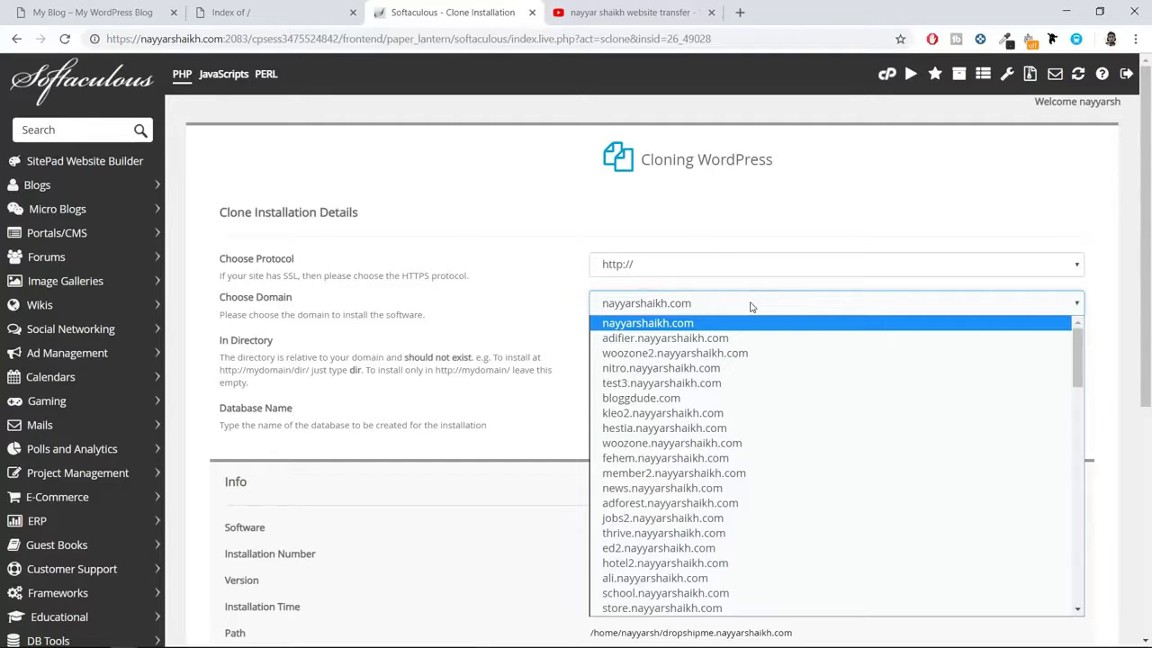
type("test.")
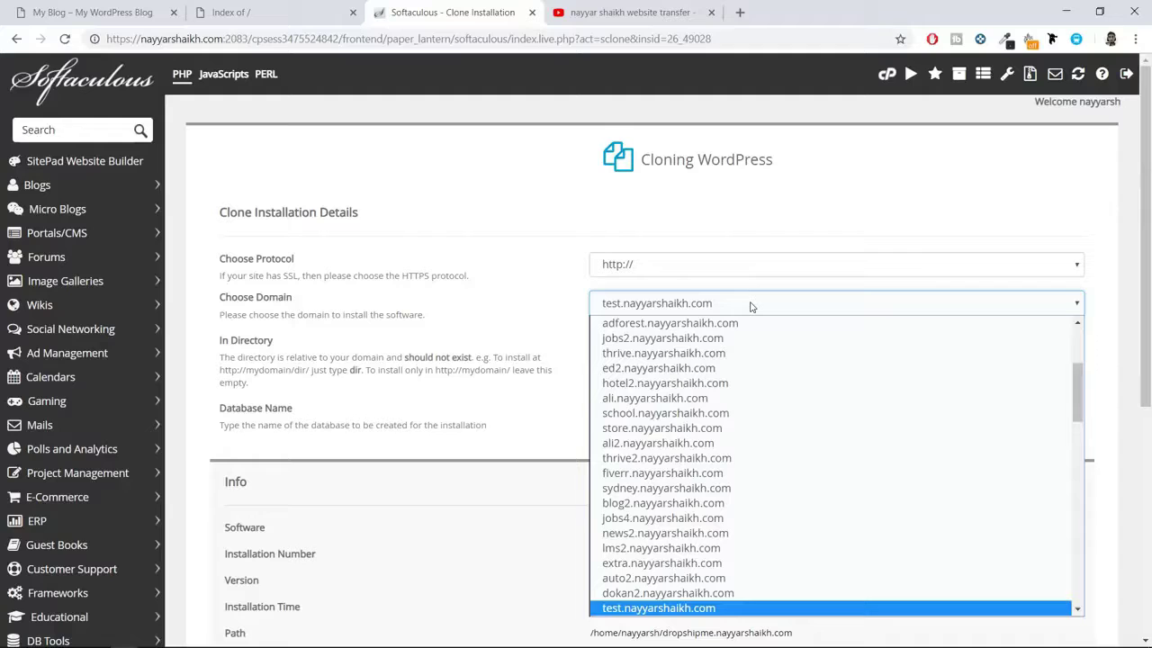
left_click(684, 608)
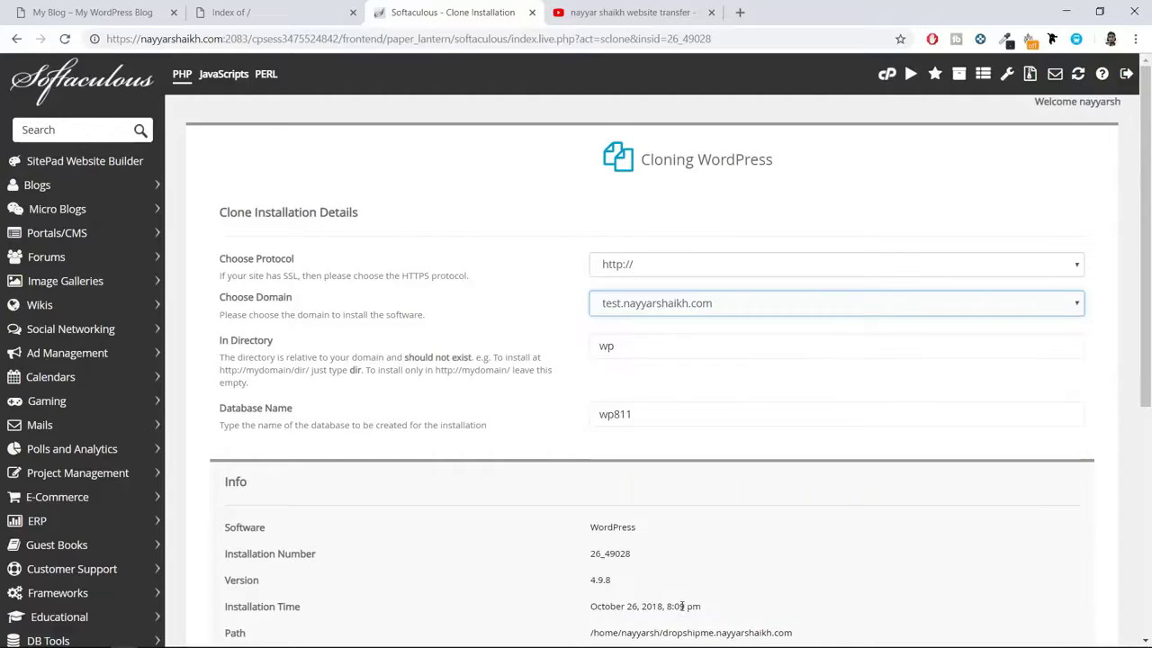
left_click(641, 263)
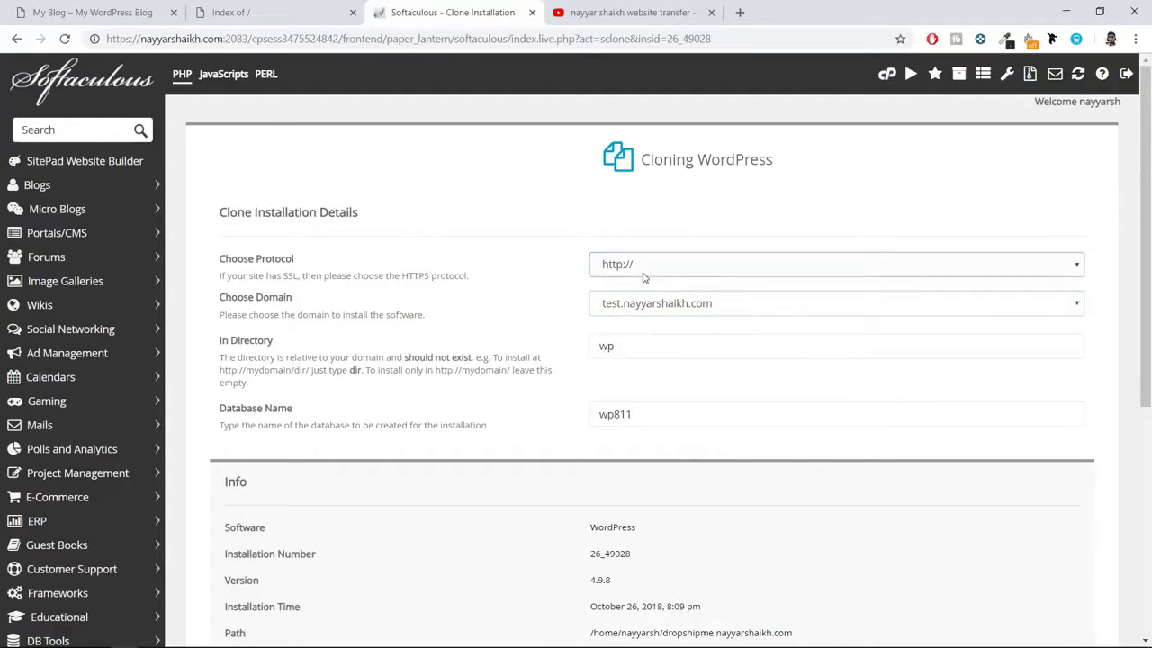
left_click(641, 314)
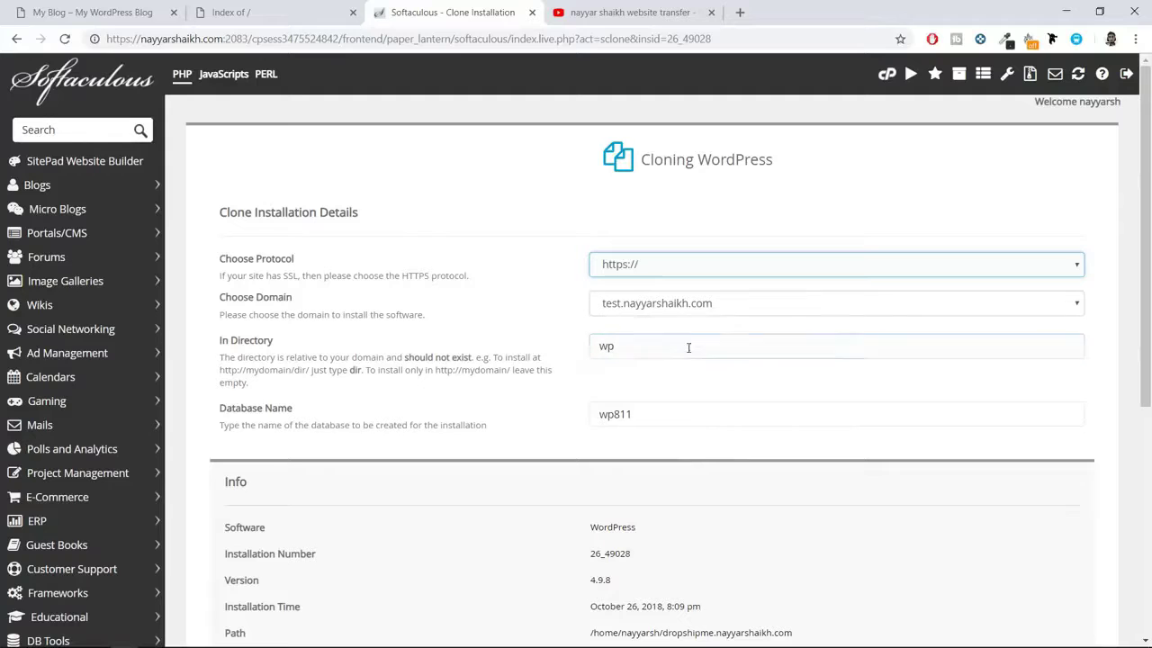
left_click(666, 346)
key("ctrl+a")
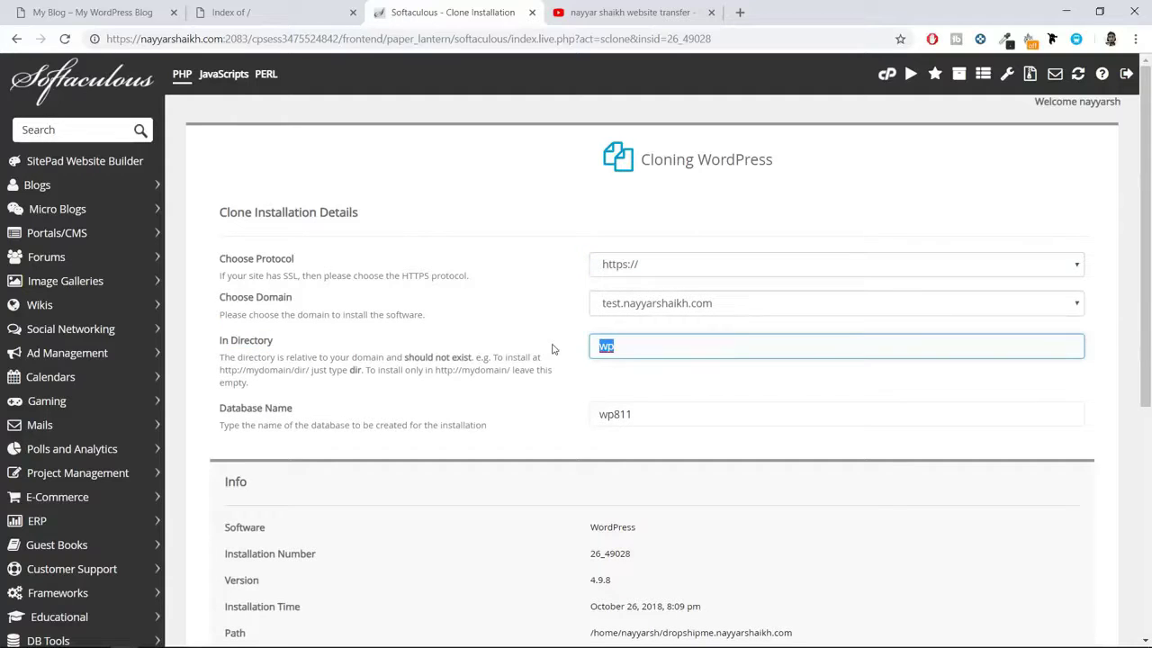
key("BackSpace")
scroll(756, 432, "down", 4)
scroll(756, 432, "up", 4)
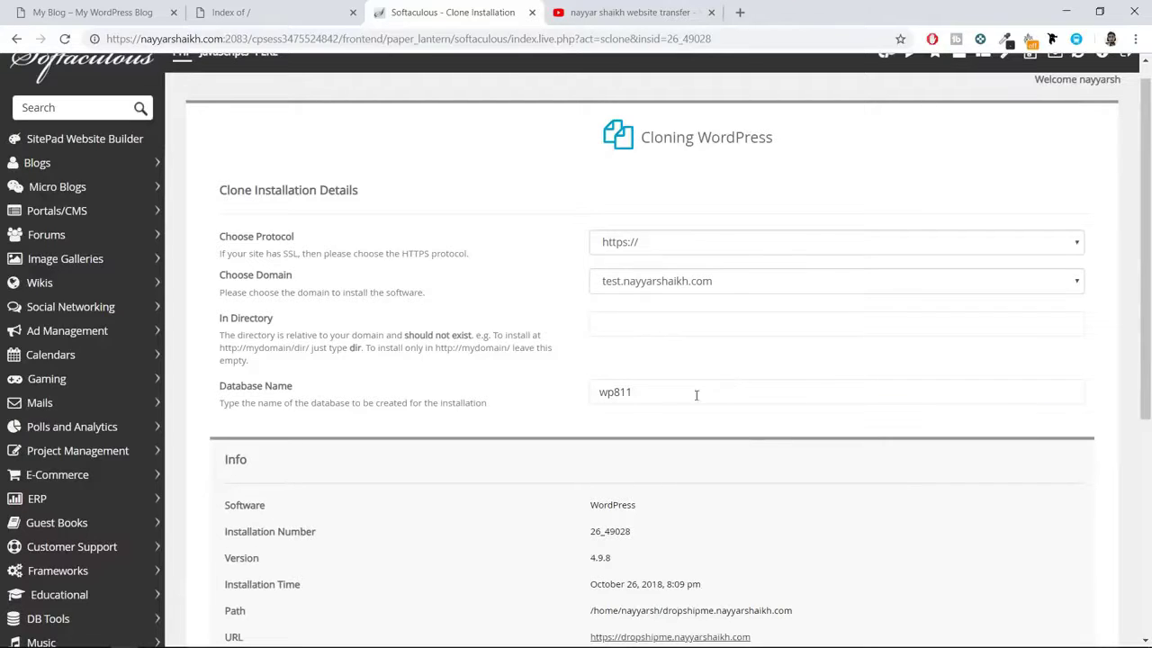
left_click(695, 394)
scroll(681, 396, "down", 4)
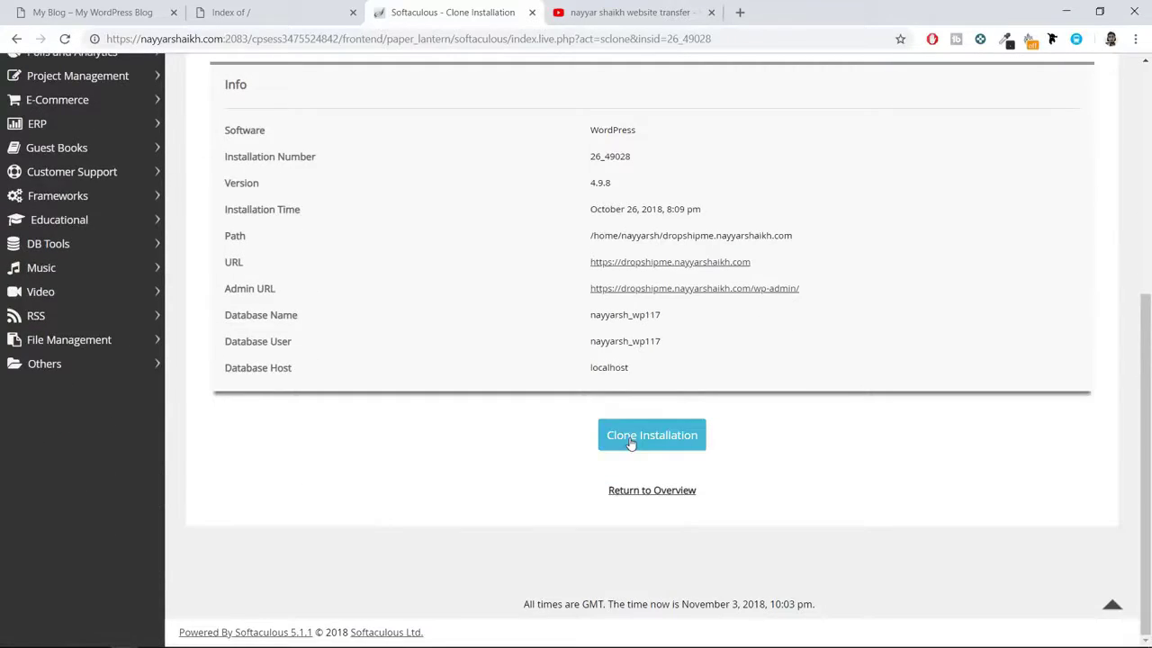
left_click(631, 439)
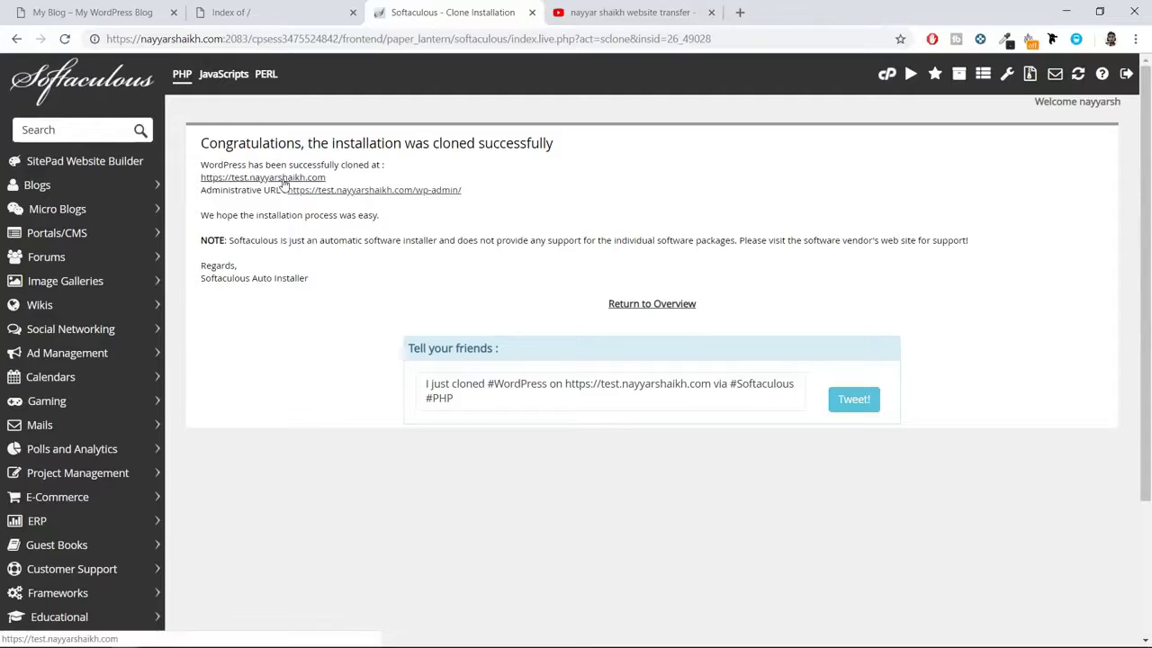
Reload test.nayyarshaikh.com to show the cloned store's home page.
left_click(279, 18)
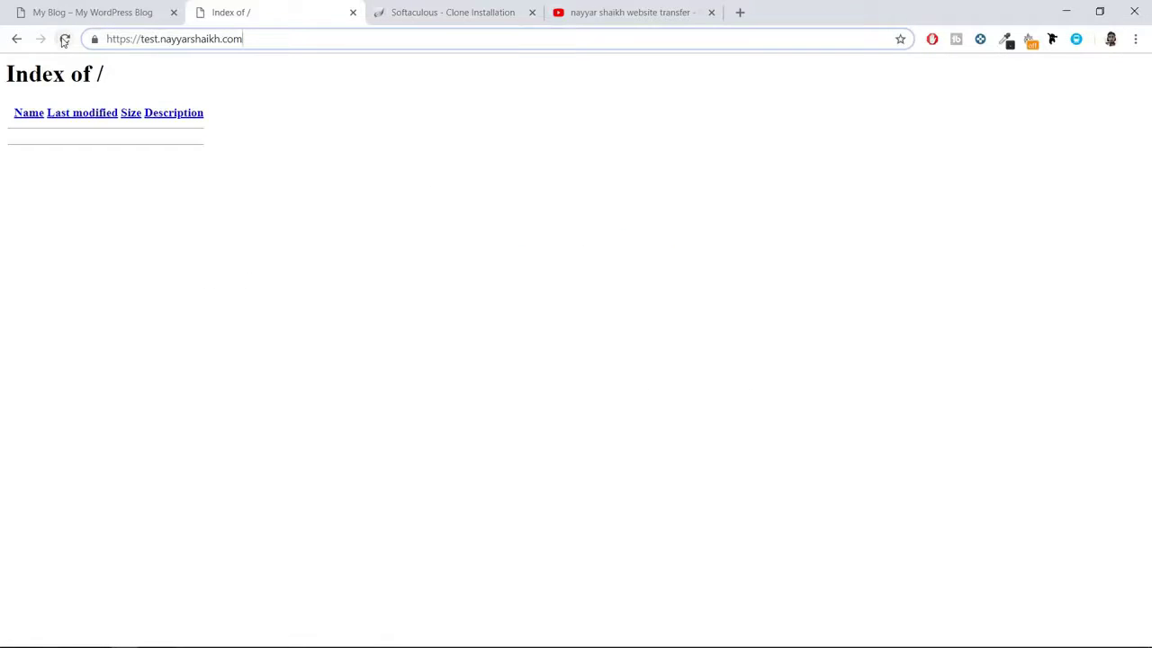
left_click(65, 40)
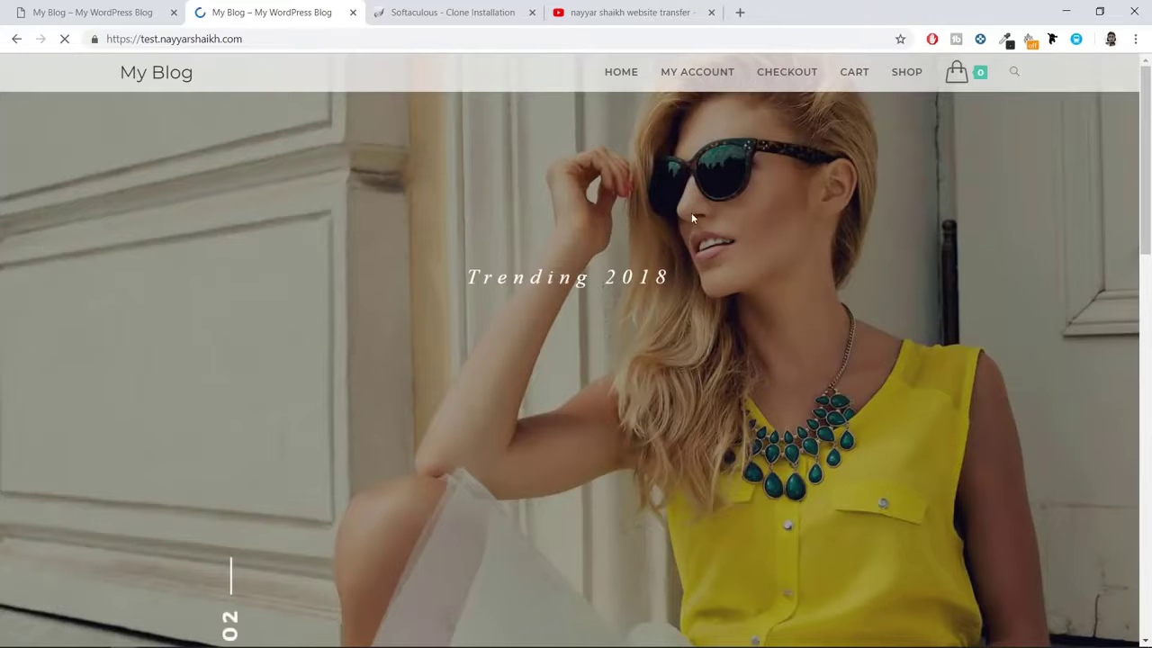
scroll(1149, 211, "down", 3)
left_click_drag(1149, 211, 1148, 63)
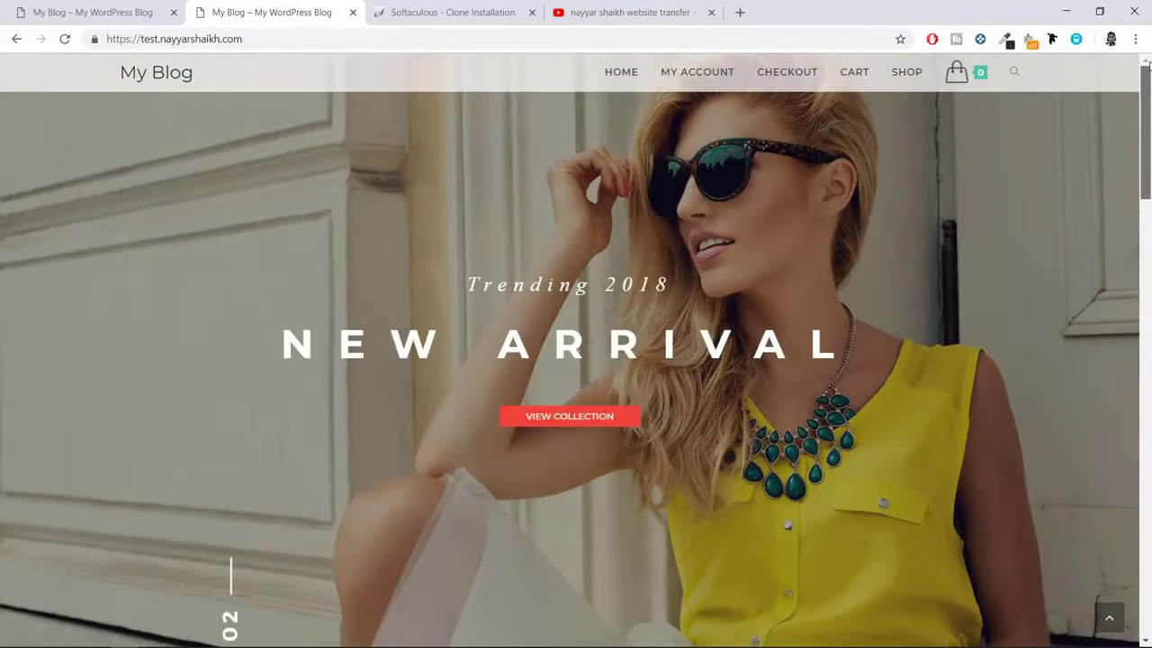
View the clone's SHOP page of sale shoes and compare it with the original site.
left_click(907, 72)
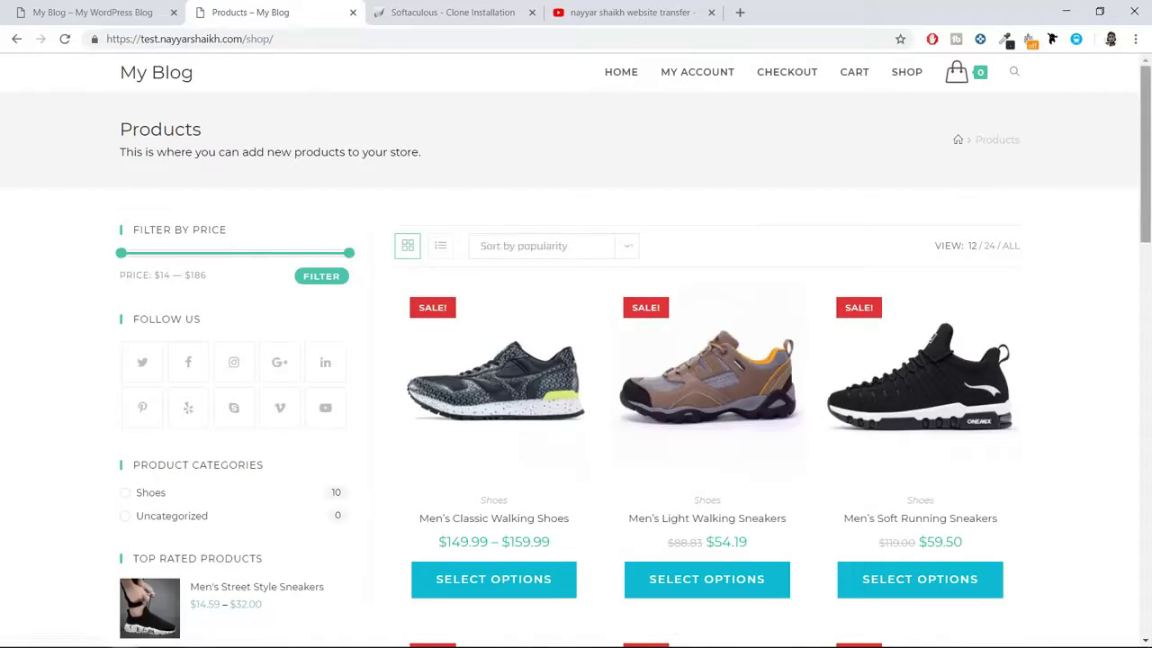
mouse_move(1146, 153)
left_mouse_down()
mouse_move(1146, 423)
mouse_move(1146, 153)
left_mouse_up()
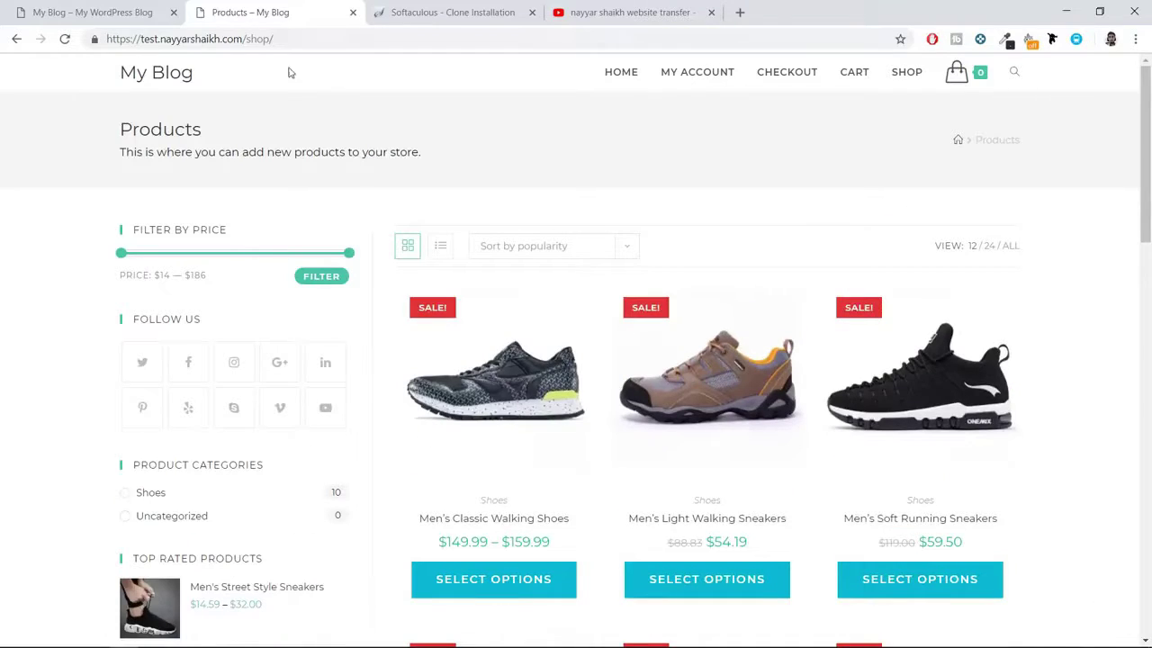
left_click(98, 9)
left_click(421, 9)
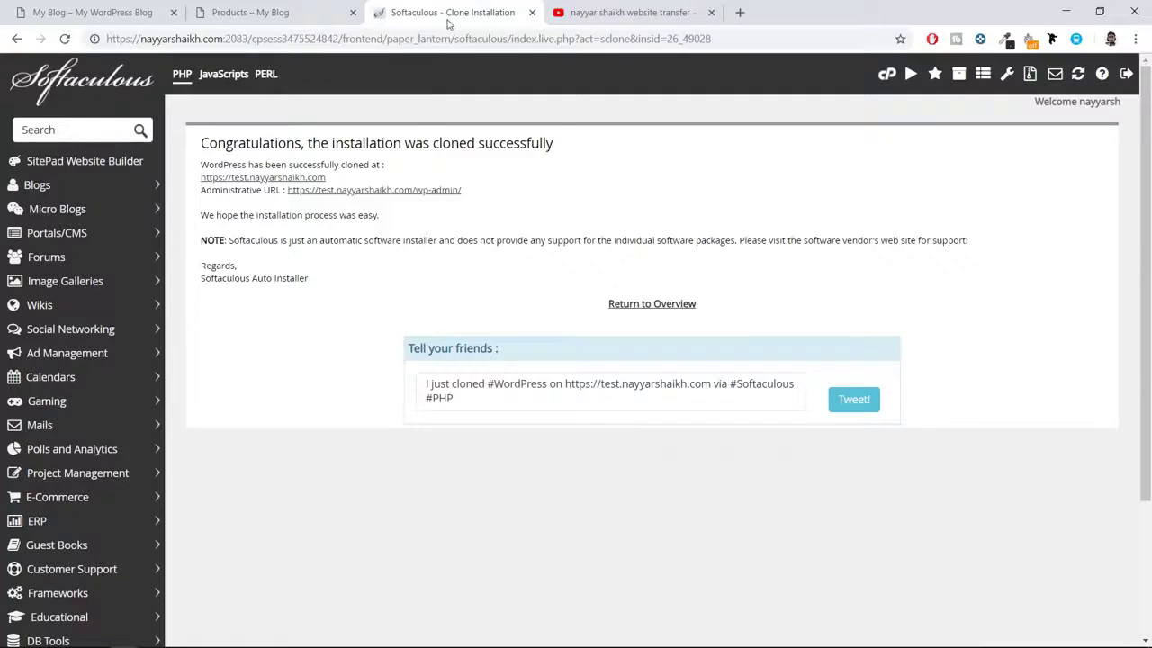
left_click(248, 9)
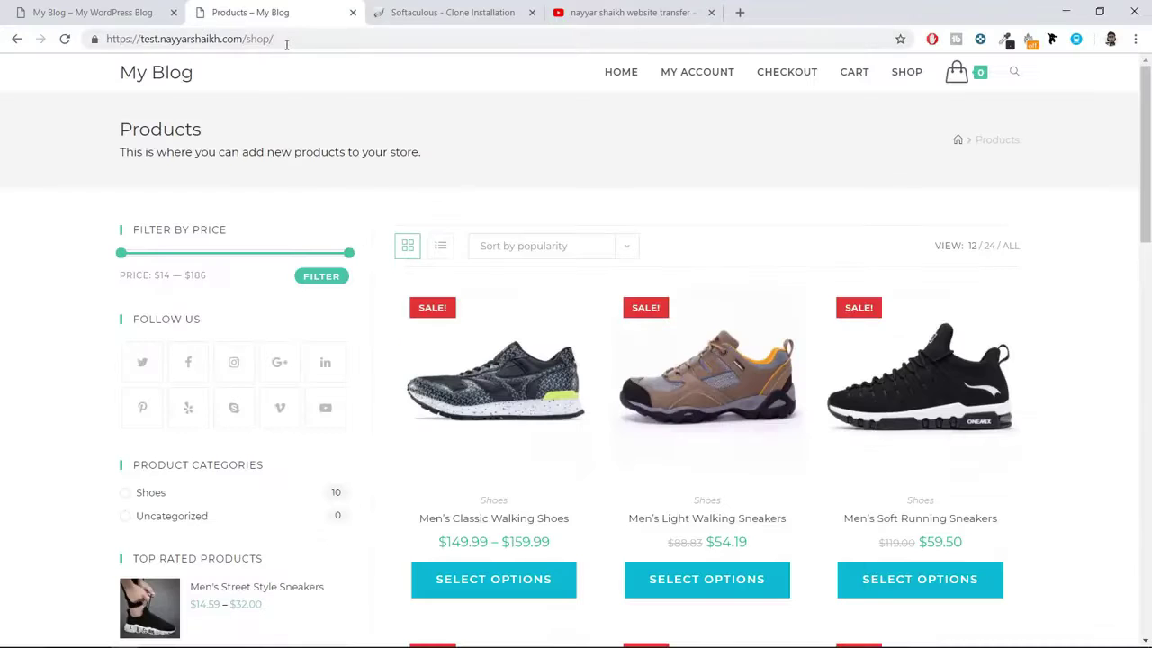
Go to test.nayyarshaikh.com/wp-admin and log in with Remember Me ticked.
left_click_drag(282, 40, 241, 39)
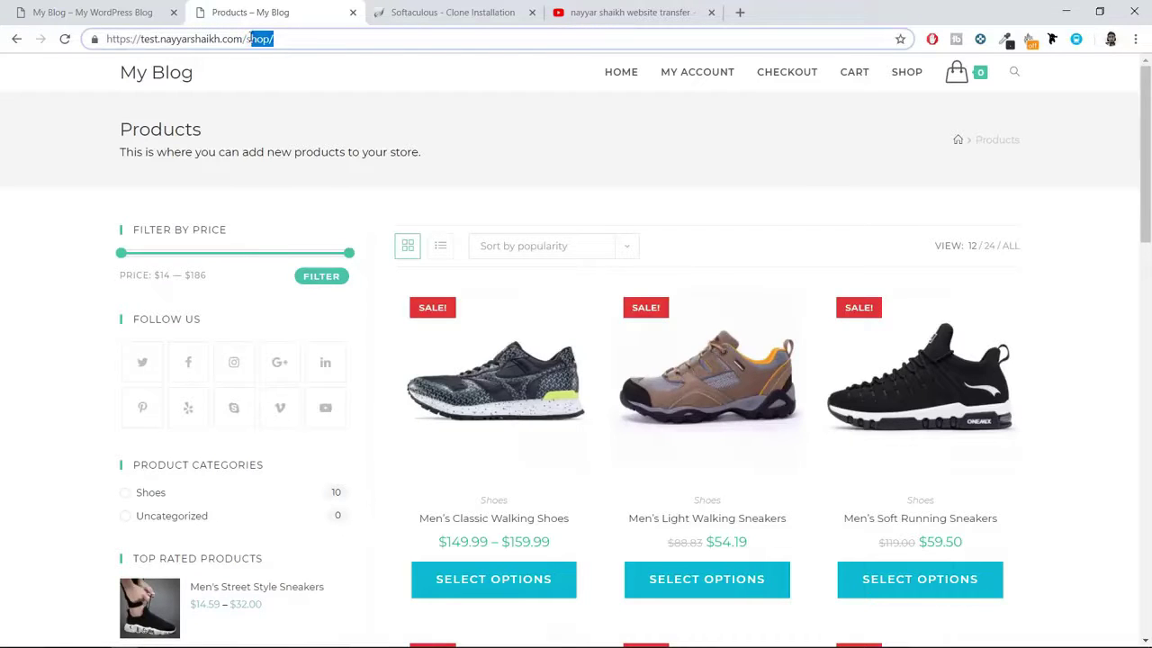
type("w")
key("BackSpace")
type("w")
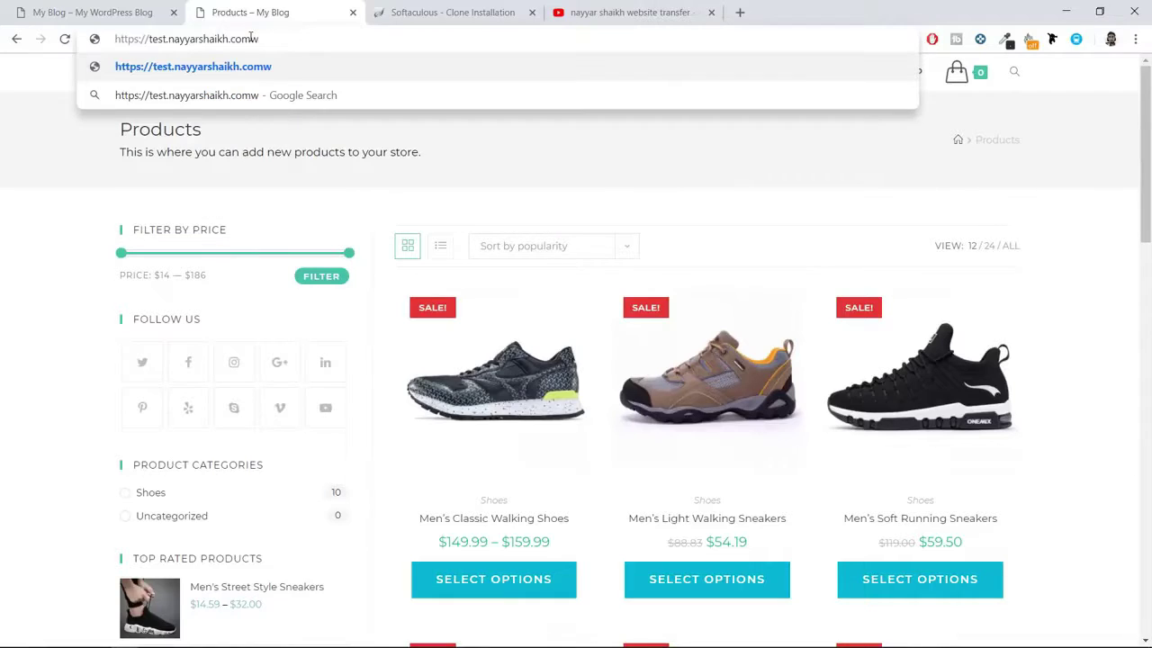
key("BackSpace")
type("/wp-")
key("Return")
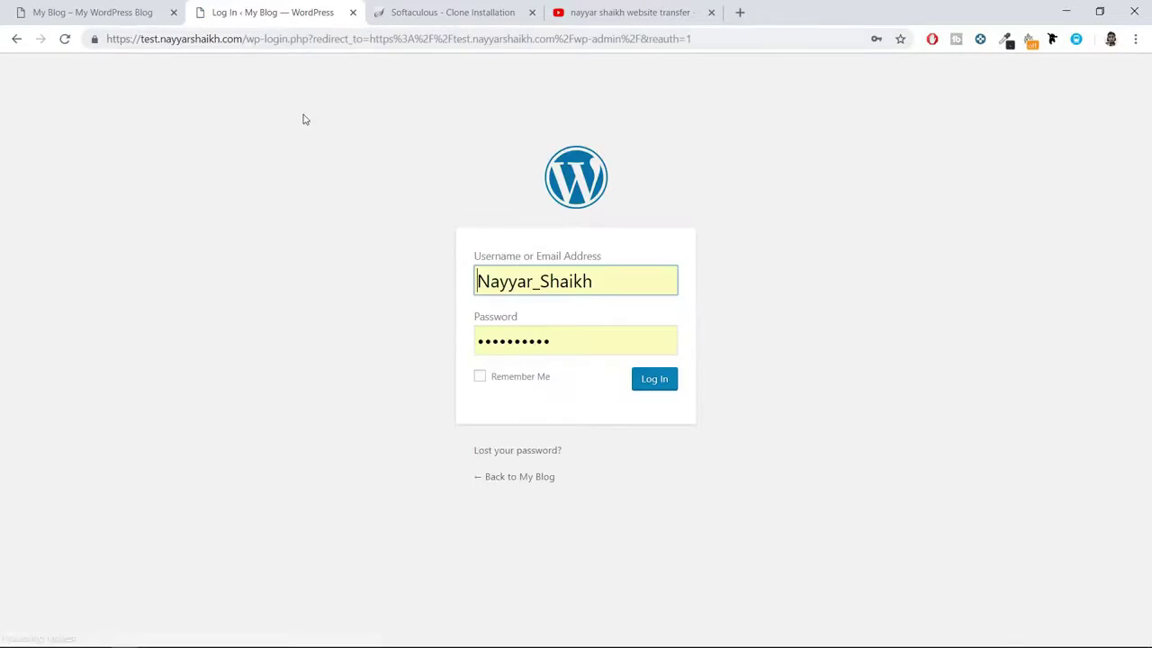
left_click(527, 378)
left_click(641, 381)
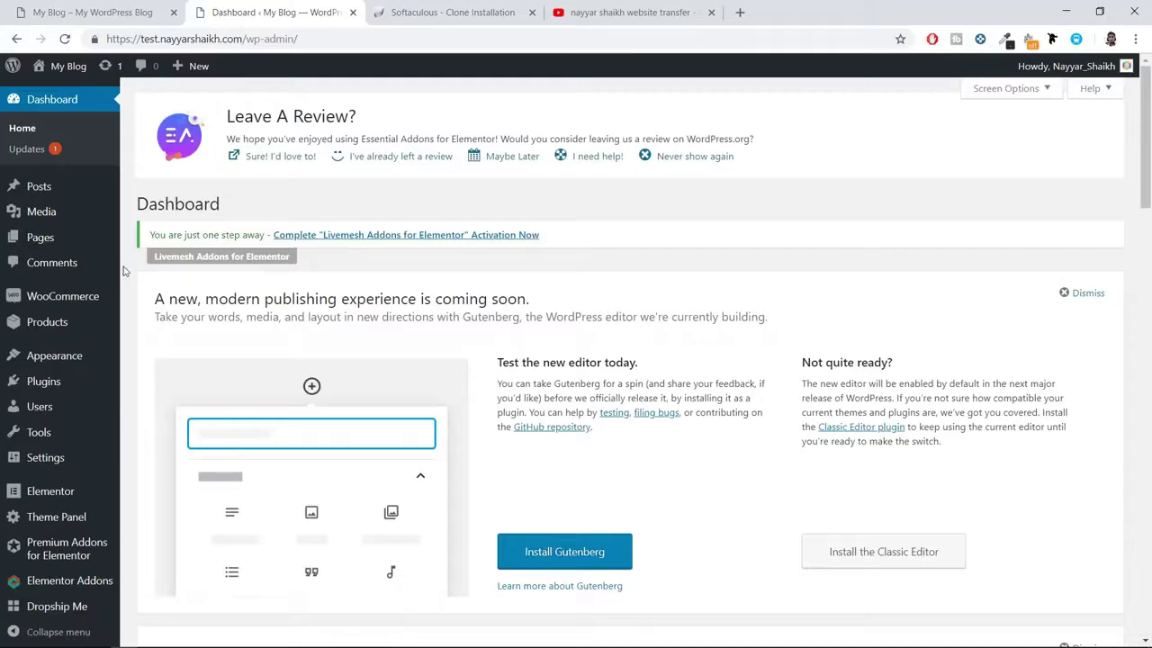
scroll(54, 297, "down", 2)
mouse_move(90, 347)
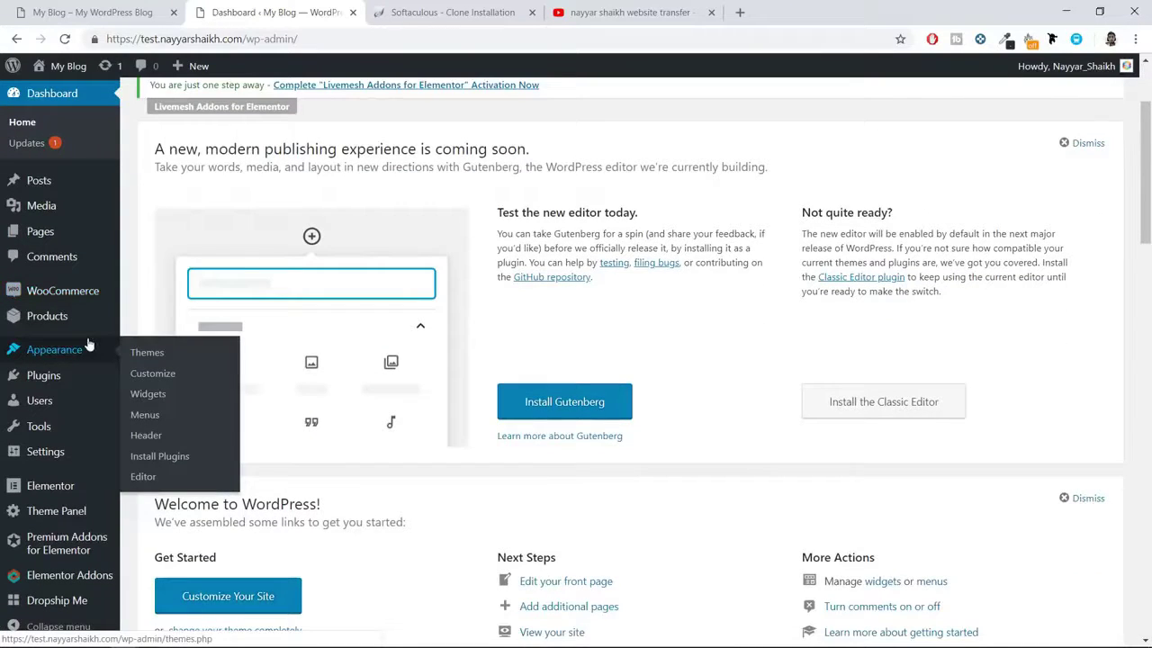